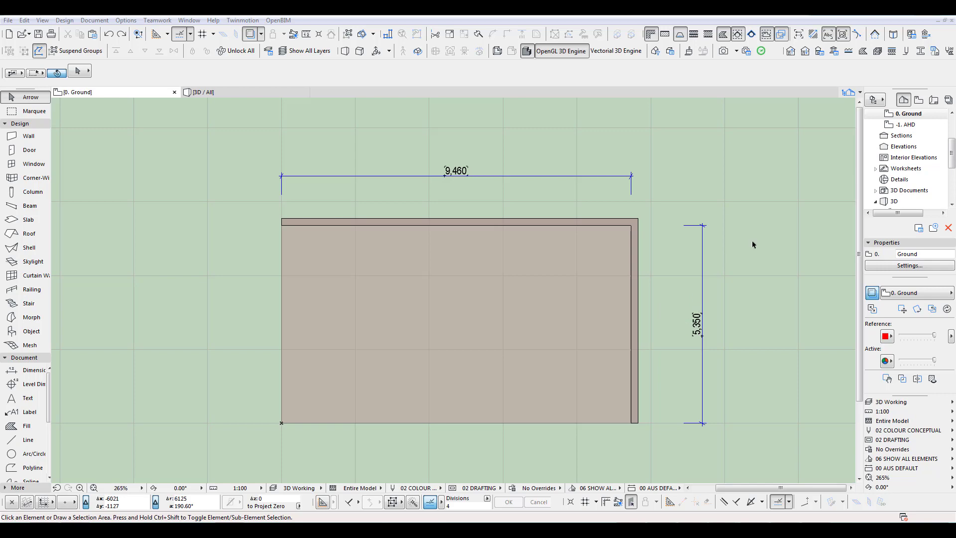
{"action": "key", "text": "F3"}
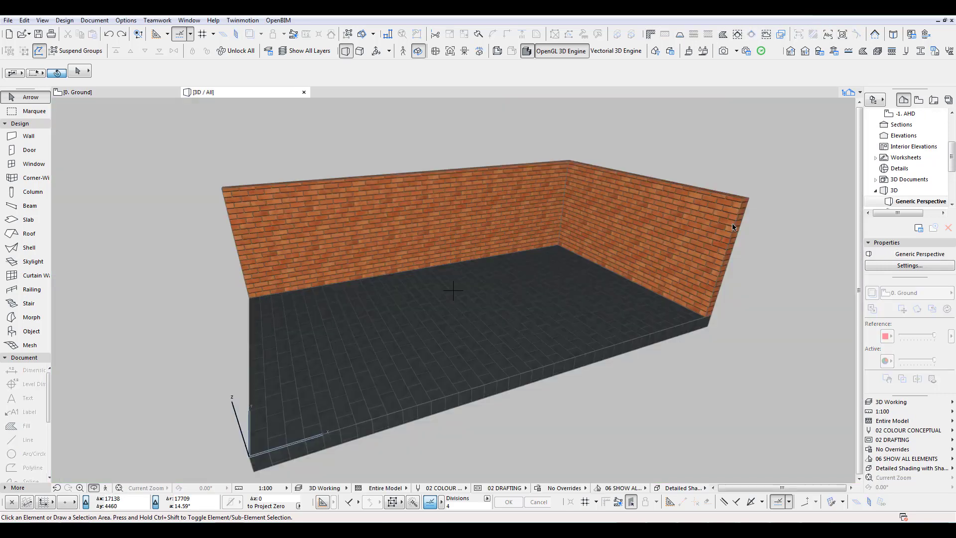
{"action": "scroll", "coordinate": [507, 263], "scroll_direction": "up", "scroll_amount": 8}
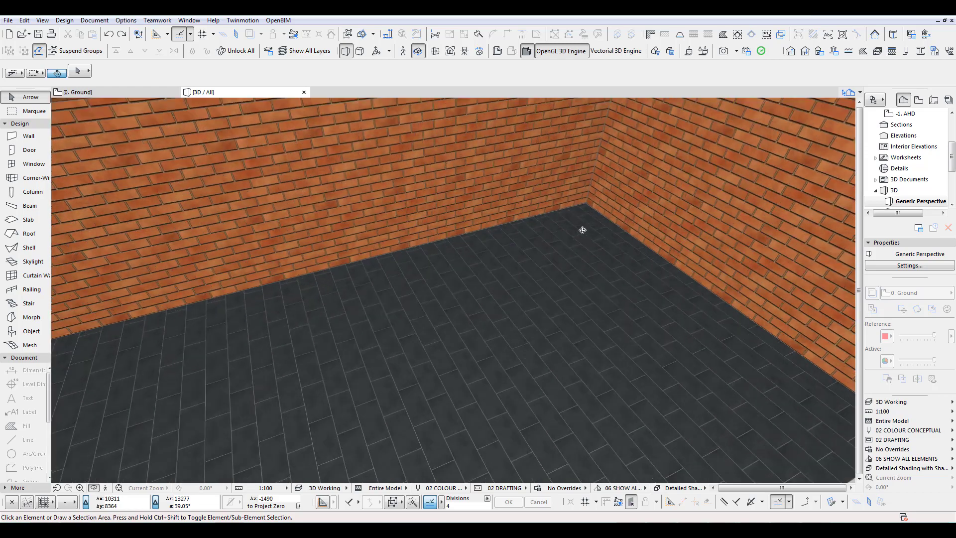
{"action": "scroll", "coordinate": [527, 333], "scroll_direction": "up", "scroll_amount": 10}
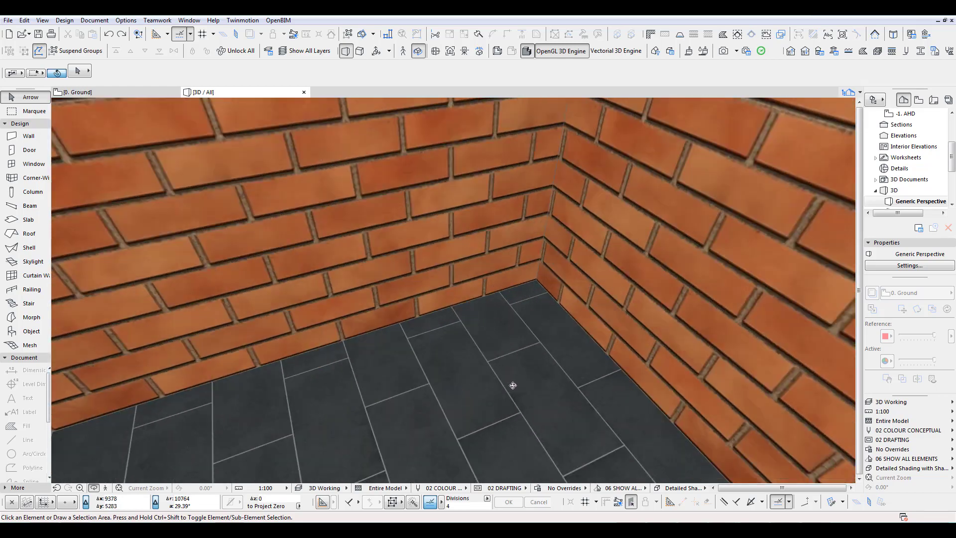
{"action": "scroll", "coordinate": [514, 382], "scroll_direction": "down", "scroll_amount": 4}
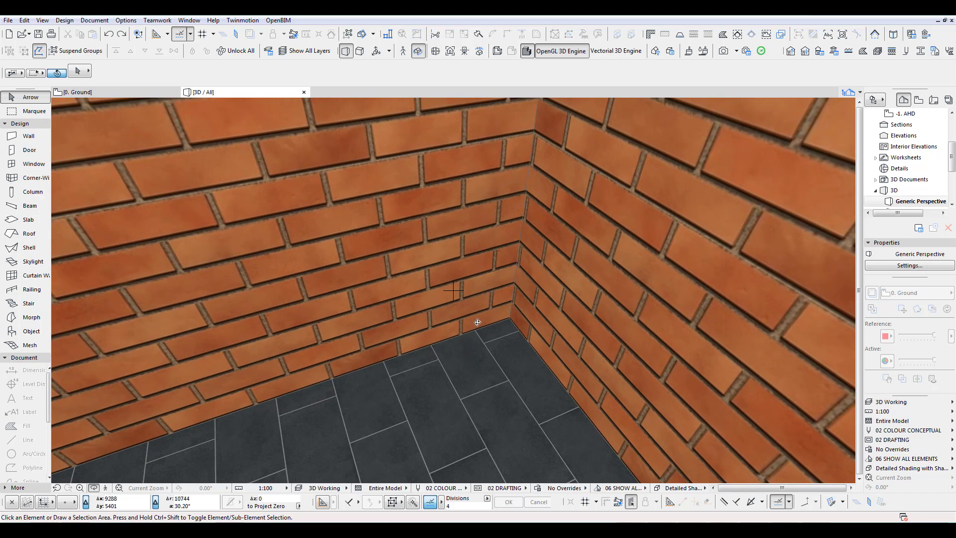
{"action": "scroll", "coordinate": [503, 332], "scroll_direction": "down", "scroll_amount": 10}
{"action": "scroll", "coordinate": [481, 351], "scroll_direction": "up", "scroll_amount": 10}
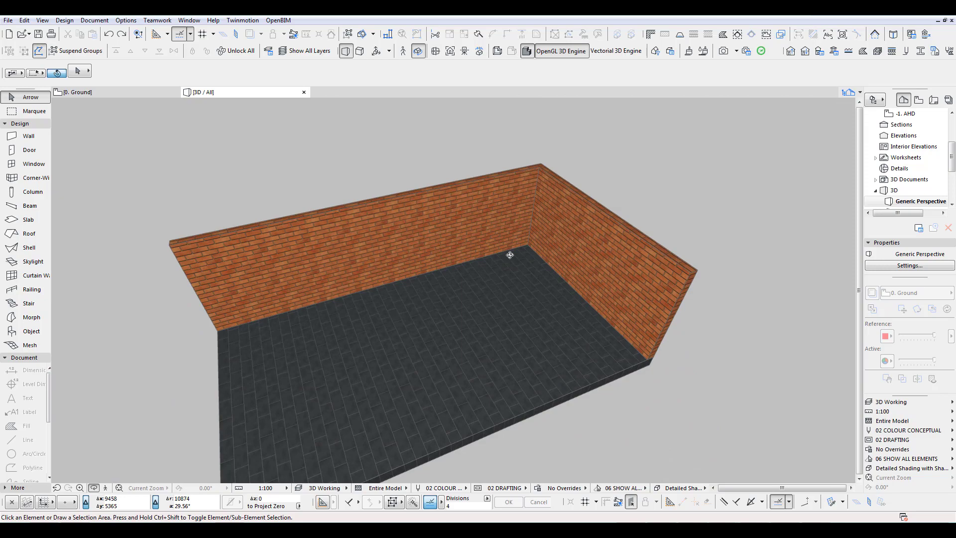
{"action": "scroll", "coordinate": [501, 214], "scroll_direction": "down", "scroll_amount": 10}
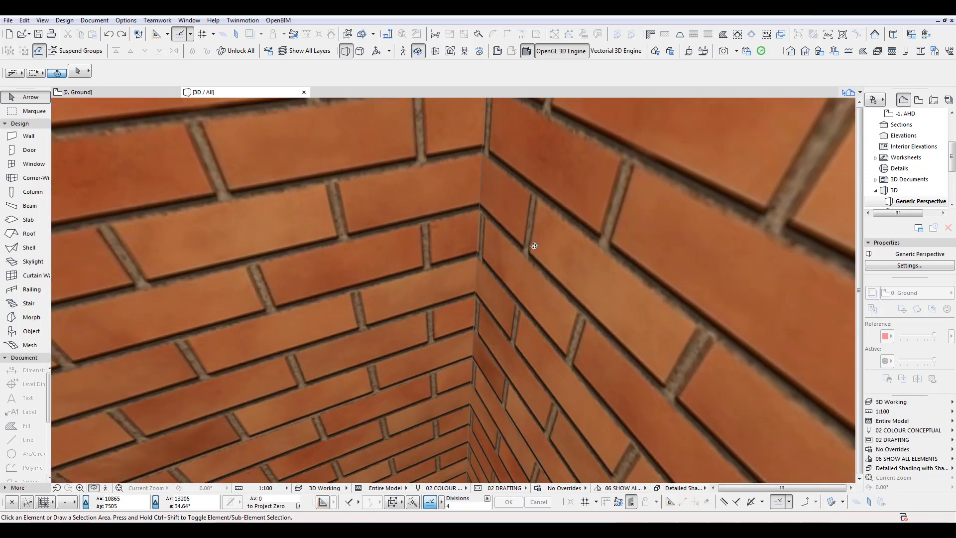
{"action": "scroll", "coordinate": [456, 232], "scroll_direction": "up", "scroll_amount": 5}
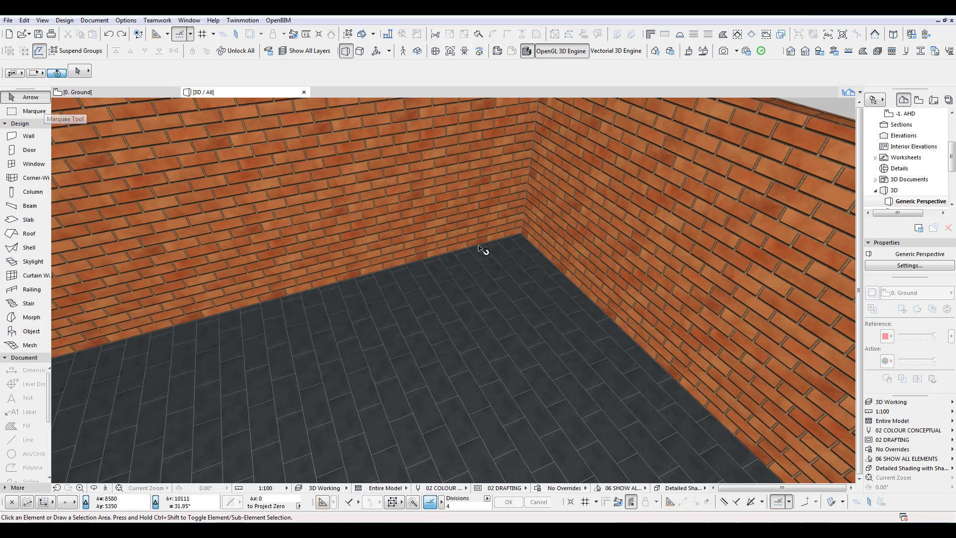
Select the floor slab and set its tile texture origin at the inner corner between the brick walls.
{"action": "left_click", "coordinate": [506, 266]}
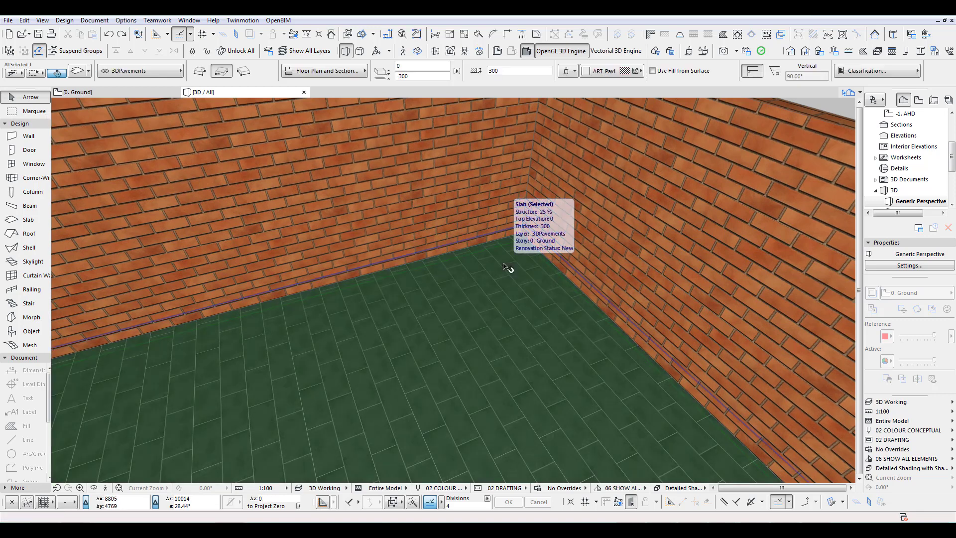
{"action": "left_click", "coordinate": [65, 21]}
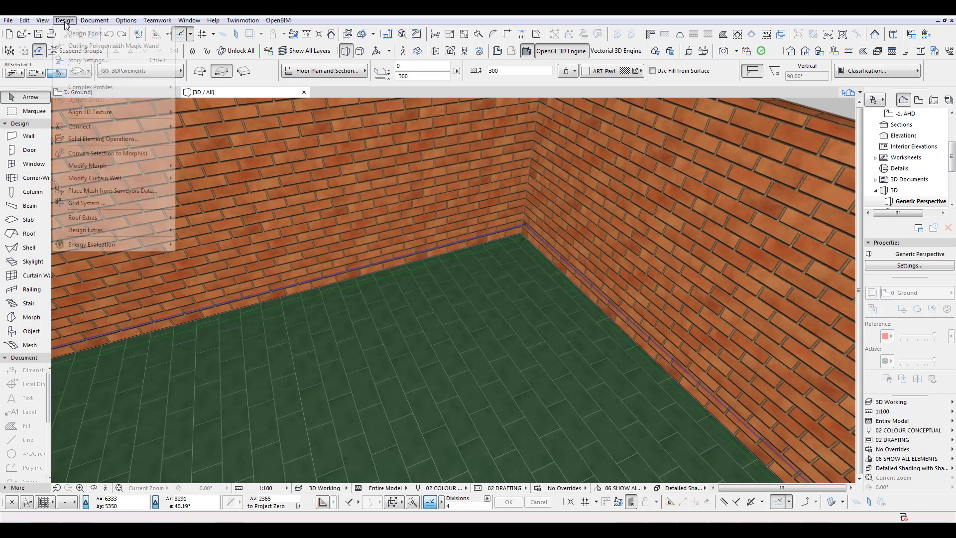
{"action": "mouse_move", "coordinate": [87, 112]}
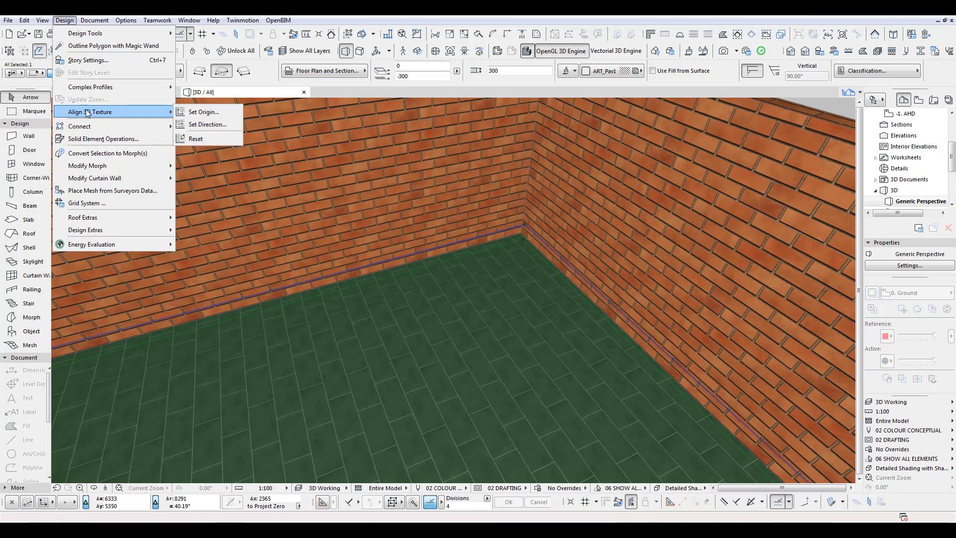
{"action": "left_click", "coordinate": [201, 112]}
{"action": "scroll", "coordinate": [520, 221], "scroll_direction": "up", "scroll_amount": 2}
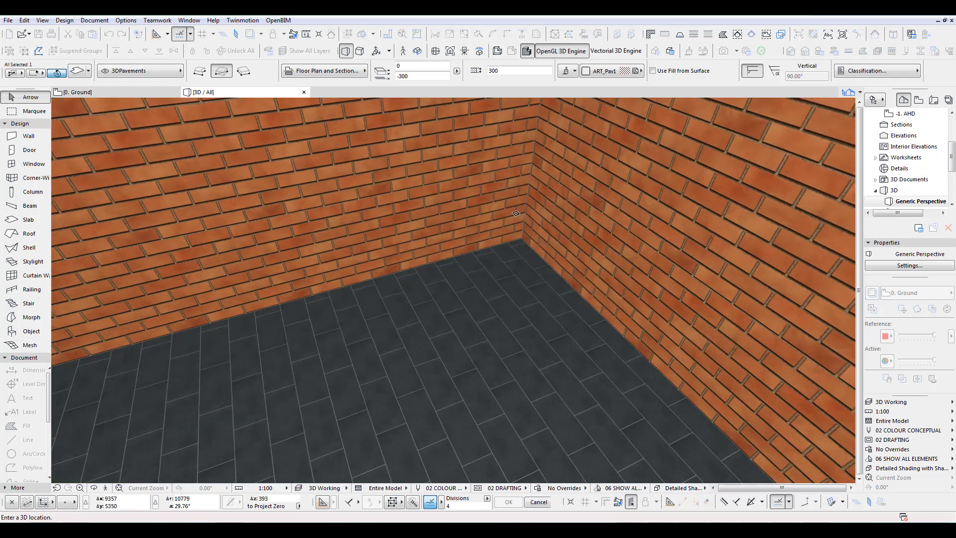
{"action": "left_click", "coordinate": [522, 248]}
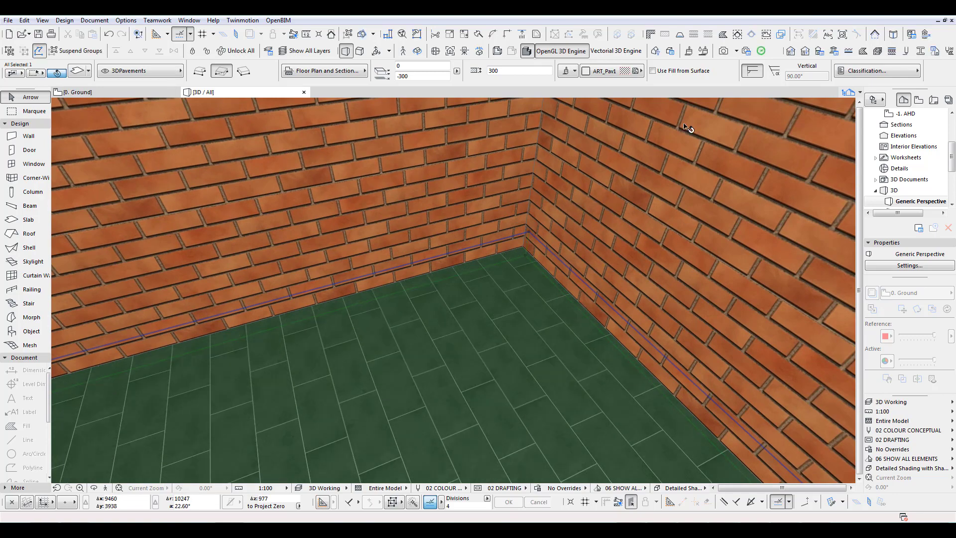
{"action": "scroll", "coordinate": [498, 336], "scroll_direction": "down", "scroll_amount": 2}
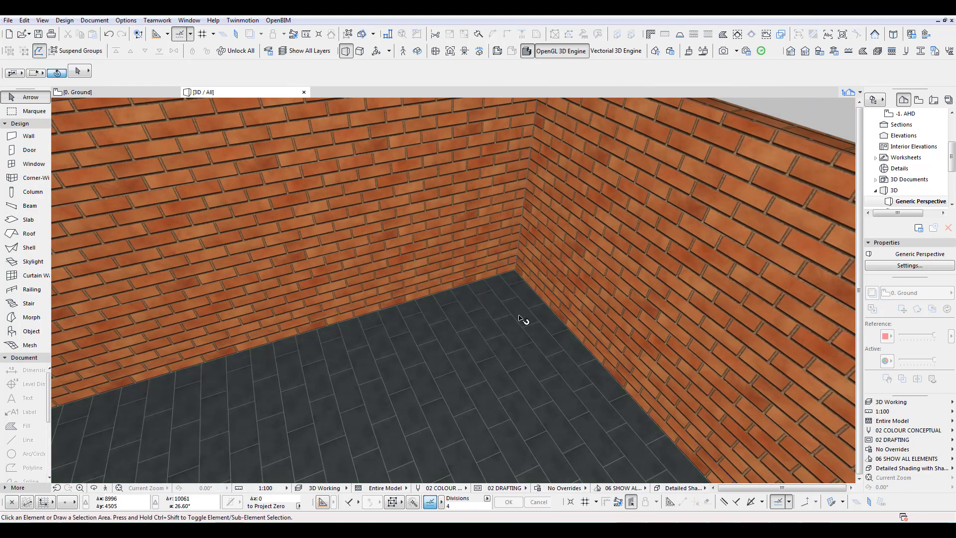
{"action": "scroll", "coordinate": [518, 299], "scroll_direction": "up", "scroll_amount": 3}
{"action": "scroll", "coordinate": [498, 294], "scroll_direction": "down", "scroll_amount": 2}
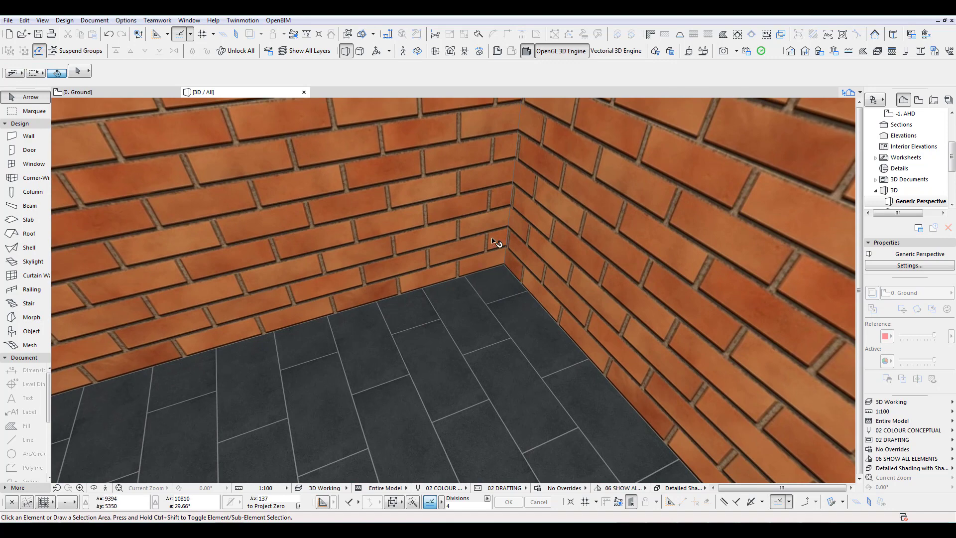
{"action": "scroll", "coordinate": [508, 235], "scroll_direction": "down", "scroll_amount": 4}
{"action": "scroll", "coordinate": [568, 316], "scroll_direction": "down", "scroll_amount": 2}
{"action": "scroll", "coordinate": [602, 376], "scroll_direction": "up", "scroll_amount": 5}
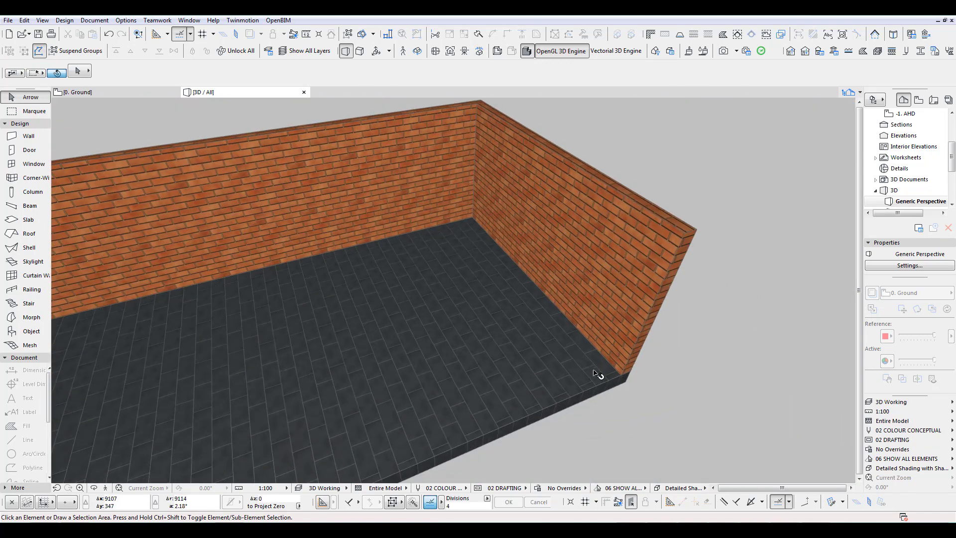
{"action": "scroll", "coordinate": [429, 348], "scroll_direction": "down", "scroll_amount": 4}
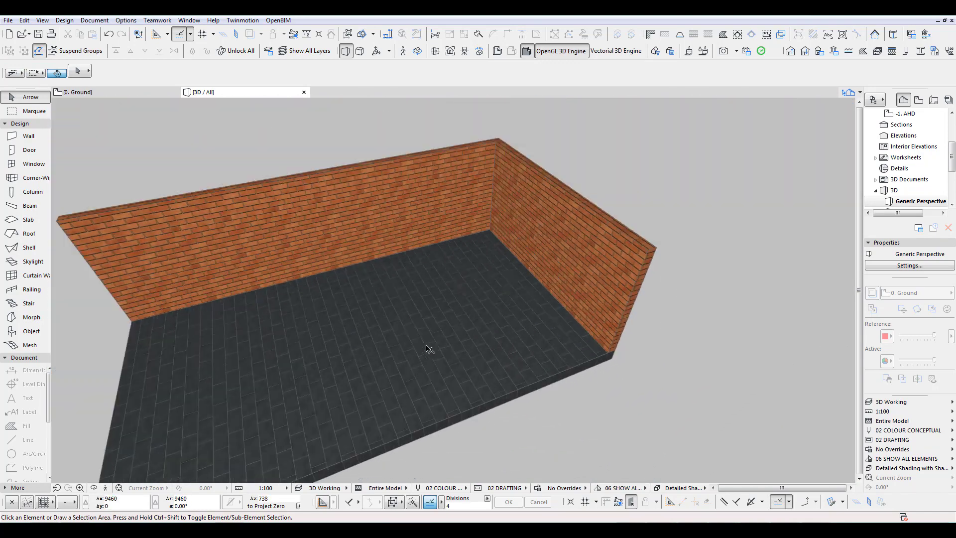
{"action": "scroll", "coordinate": [388, 321], "scroll_direction": "up", "scroll_amount": 3}
{"action": "scroll", "coordinate": [389, 323], "scroll_direction": "up", "scroll_amount": 3}
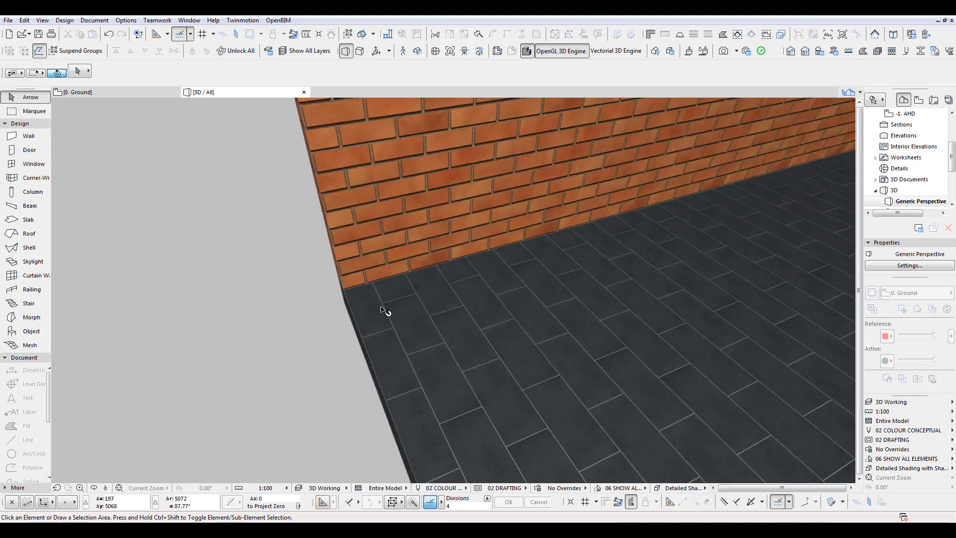
{"action": "scroll", "coordinate": [478, 311], "scroll_direction": "down", "scroll_amount": 1}
{"action": "scroll", "coordinate": [478, 311], "scroll_direction": "down", "scroll_amount": 5}
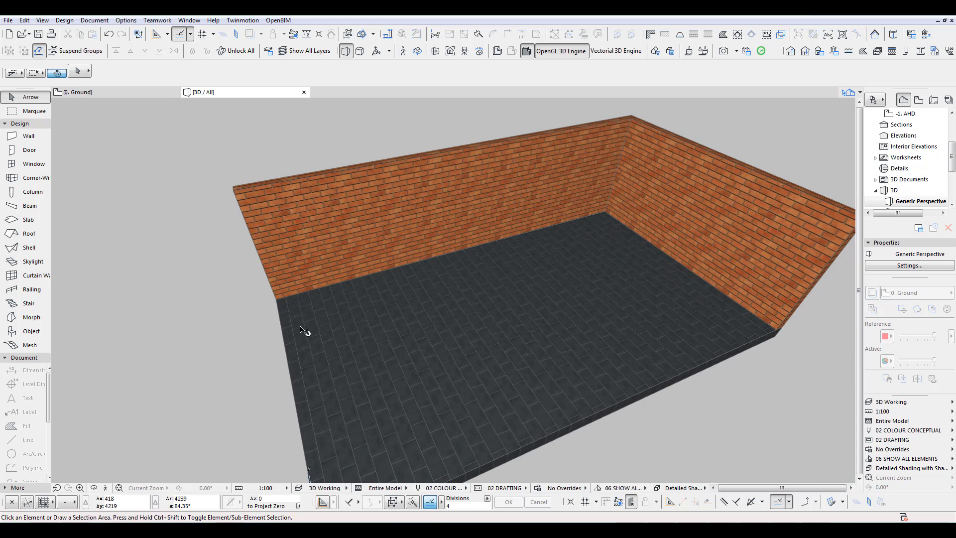
Check that the ART_Pav1 floor tile texture is 1000 × 1000, then cancel Surface Settings unchanged.
{"action": "mouse_move", "coordinate": [653, 230]}
{"action": "left_click", "coordinate": [703, 51]}
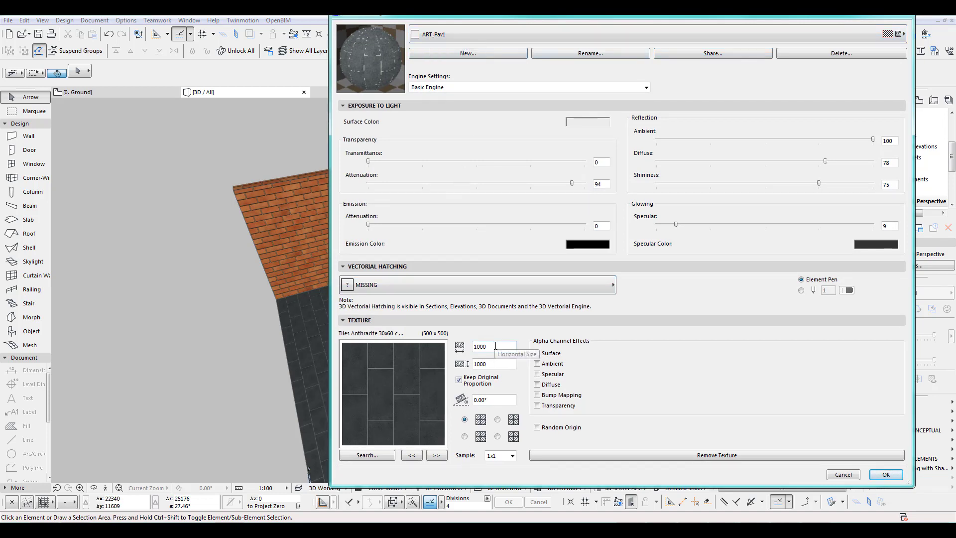
{"action": "left_click", "coordinate": [377, 454]}
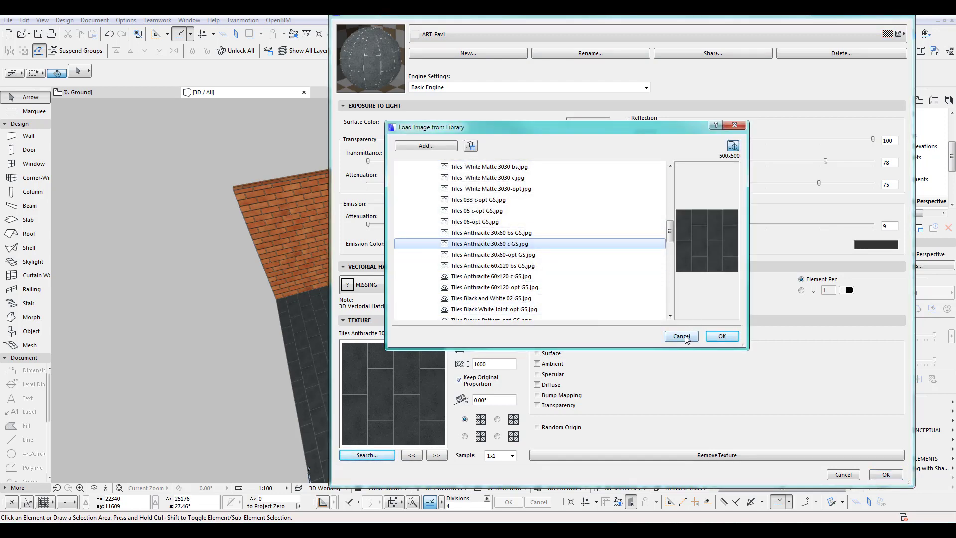
{"action": "left_click", "coordinate": [681, 336]}
{"action": "left_click", "coordinate": [493, 347]}
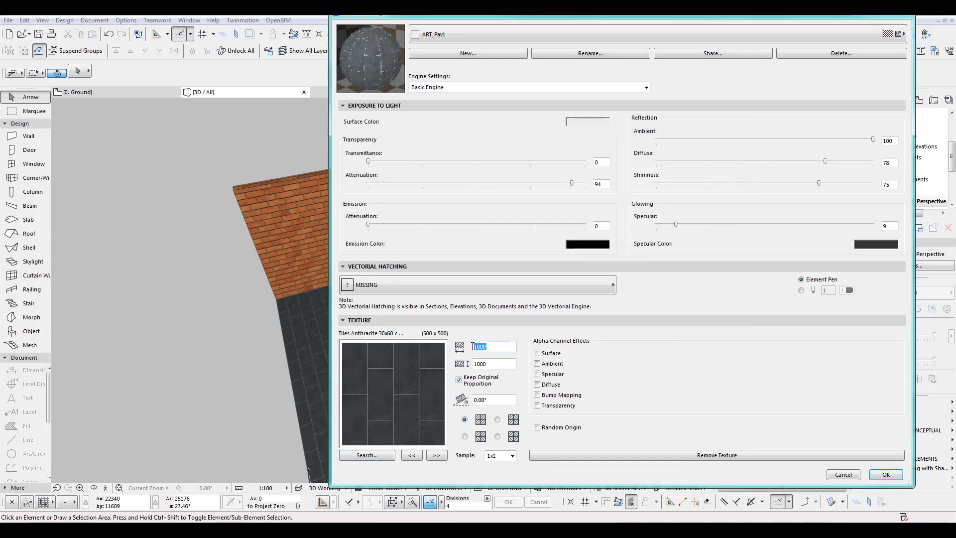
{"action": "left_click", "coordinate": [494, 364]}
{"action": "left_click", "coordinate": [843, 474]}
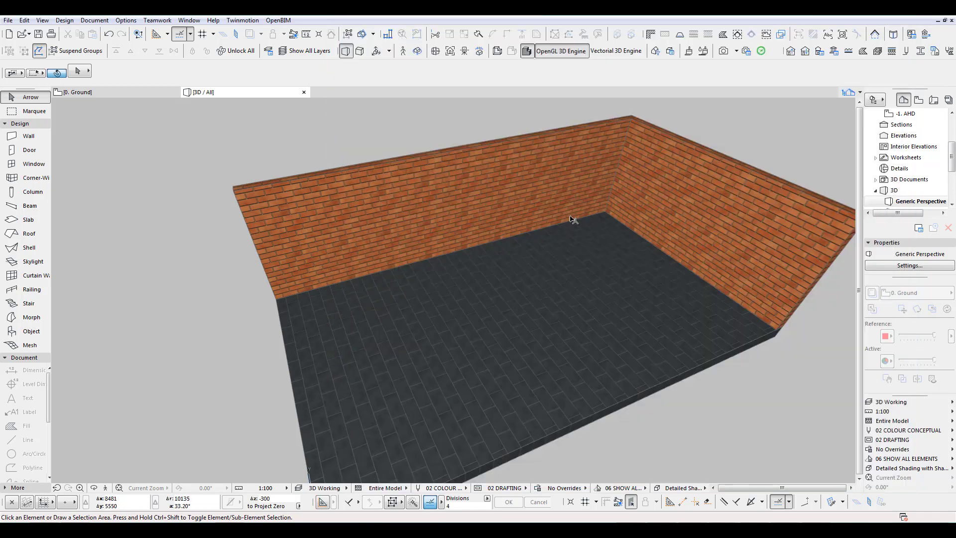
Return to the ground floor plan and compute 9460 ÷ 9 = 1051.11 in Calculator.
{"action": "key", "text": "F2"}
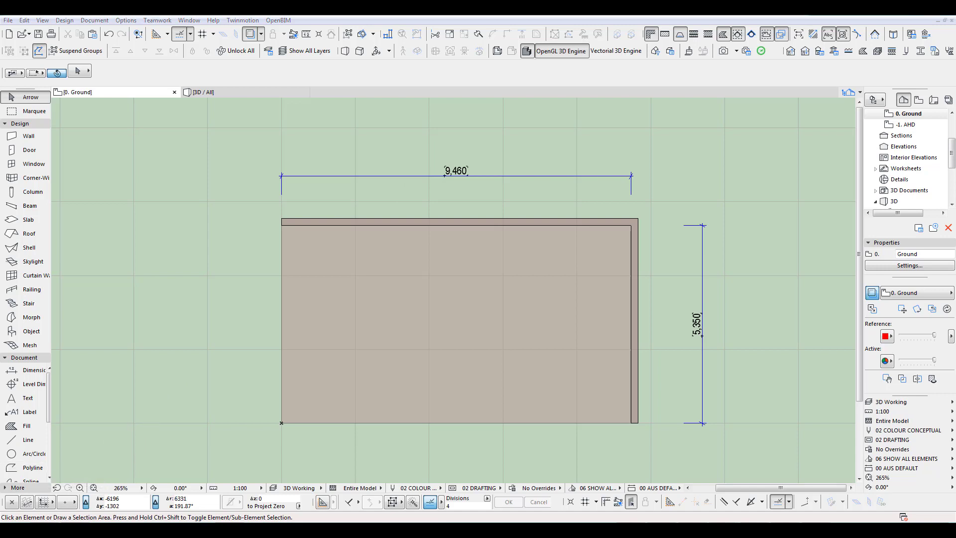
{"action": "key", "text": "super"}
{"action": "left_click", "coordinate": [122, 260]}
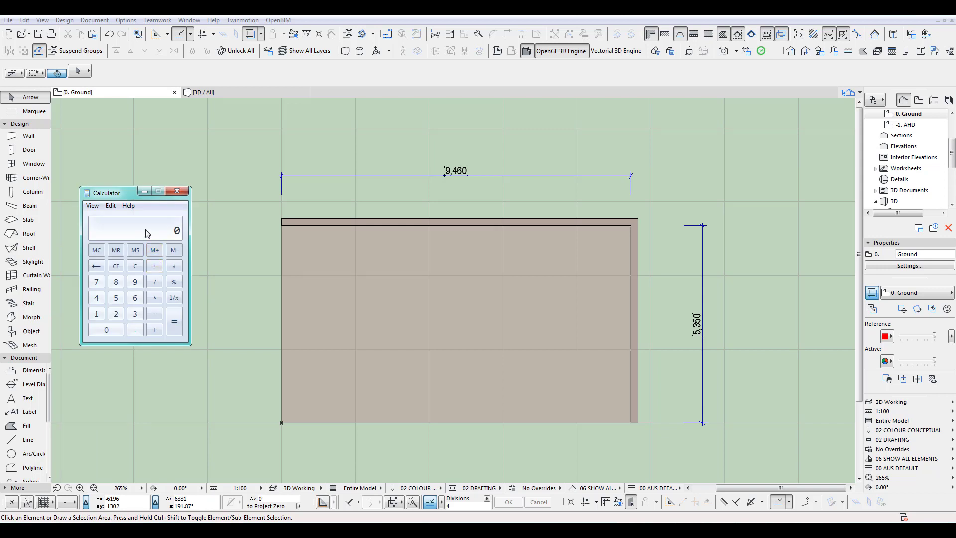
{"action": "type", "text": "9460"}
{"action": "left_click", "coordinate": [162, 282]}
{"action": "left_click", "coordinate": [135, 282]}
{"action": "left_click", "coordinate": [175, 323]}
Set the floor tile texture to 1051 wide and 1000 high, with Keep Original Proportion off.
{"action": "left_click", "coordinate": [690, 54]}
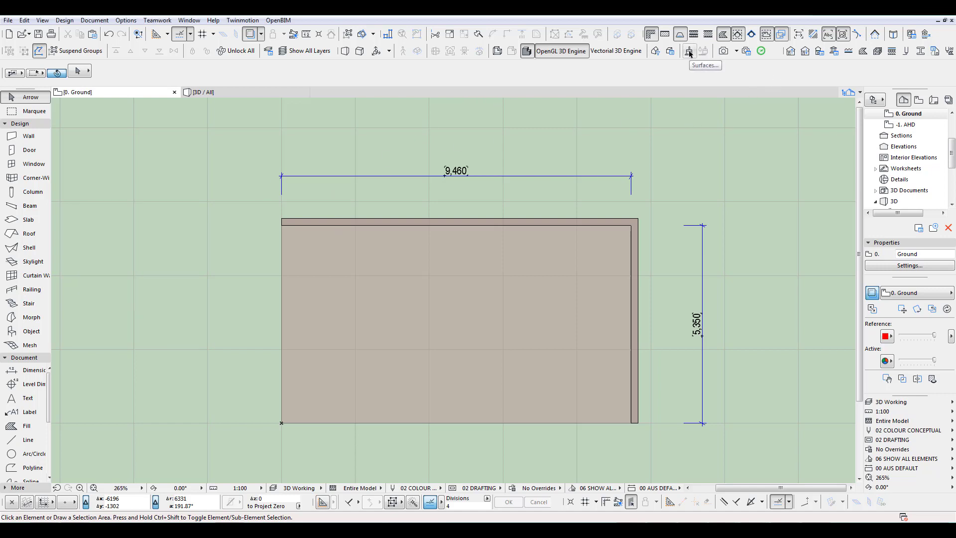
{"action": "left_click", "coordinate": [689, 52]}
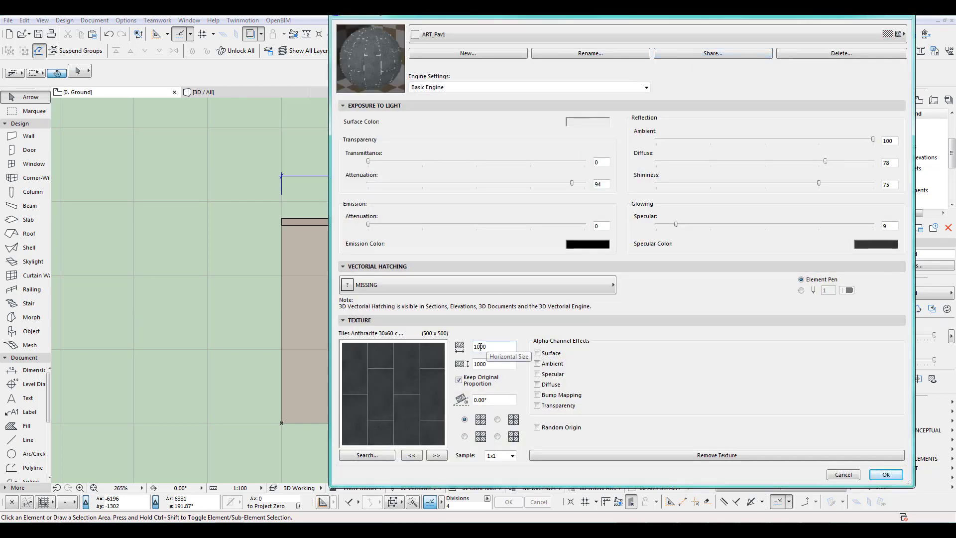
{"action": "type", "text": "51"}
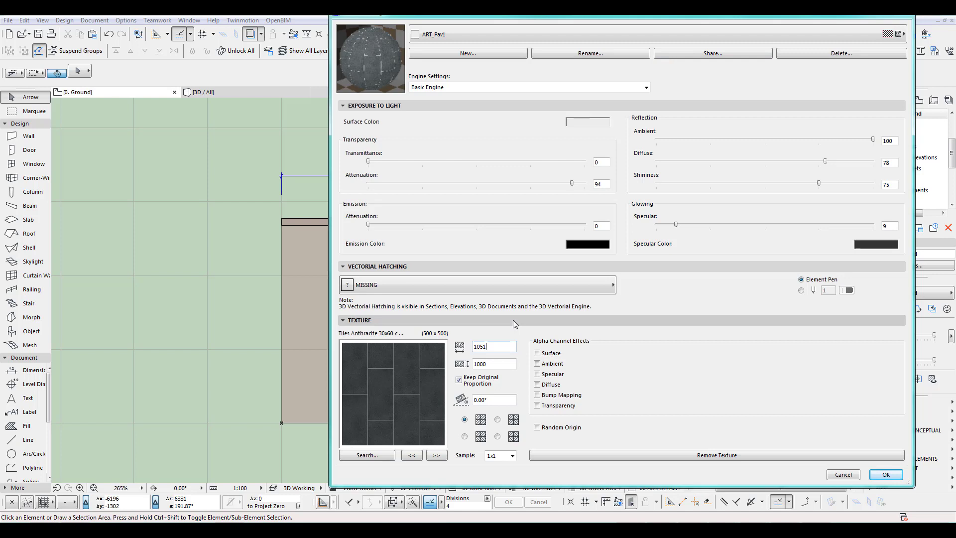
{"action": "left_click", "coordinate": [496, 364]}
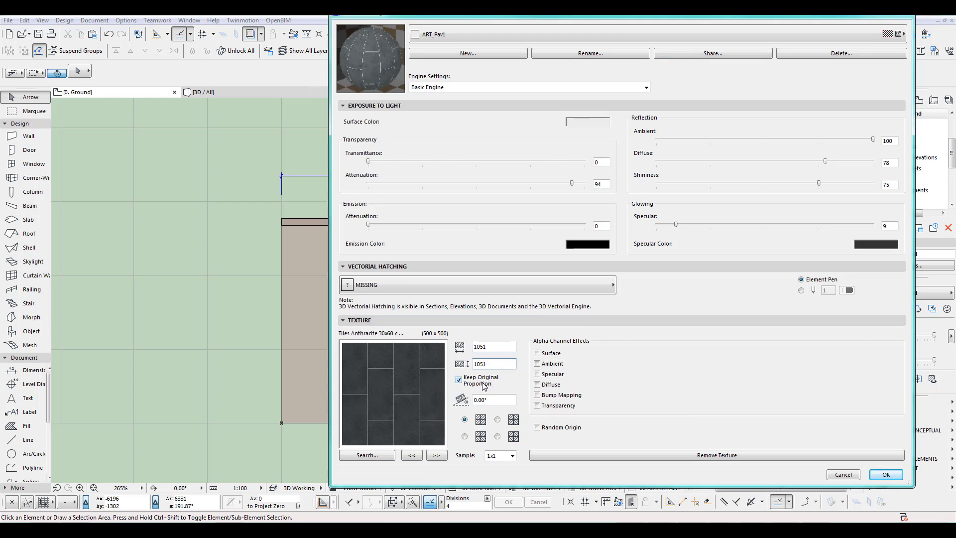
{"action": "left_click", "coordinate": [459, 380]}
{"action": "left_click_drag", "start_coordinate": [480, 364], "coordinate": [501, 362]}
{"action": "type", "text": "00"}
{"action": "left_click", "coordinate": [497, 347]}
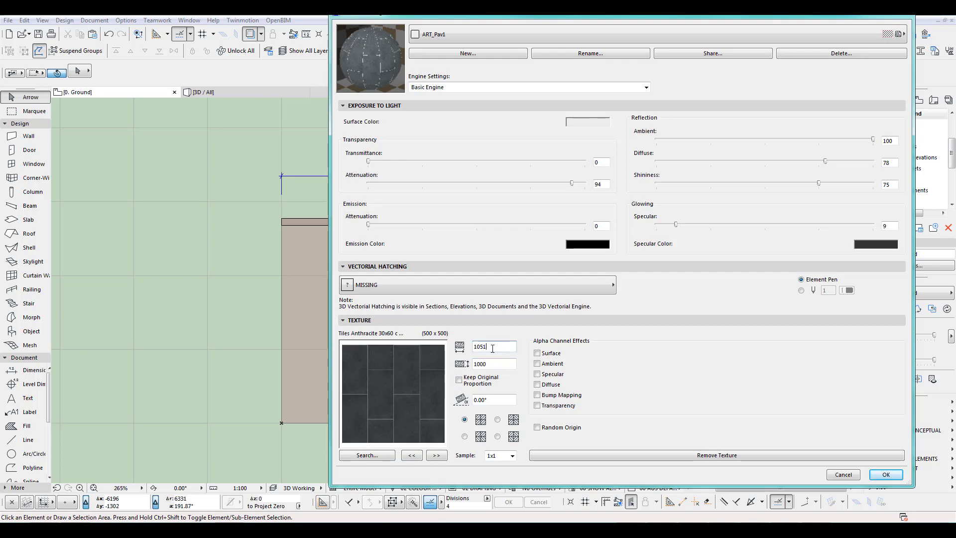
{"action": "left_click", "coordinate": [887, 475]}
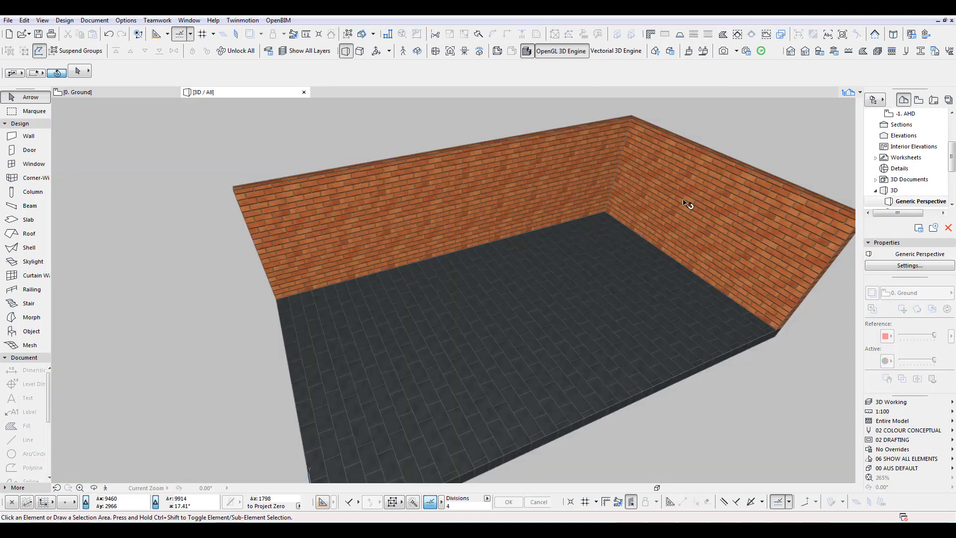
{"action": "middle_click_drag", "start_coordinate": [373, 316], "coordinate": [500, 311], "text": "shift"}
{"action": "scroll", "coordinate": [501, 311], "scroll_direction": "up", "scroll_amount": 10}
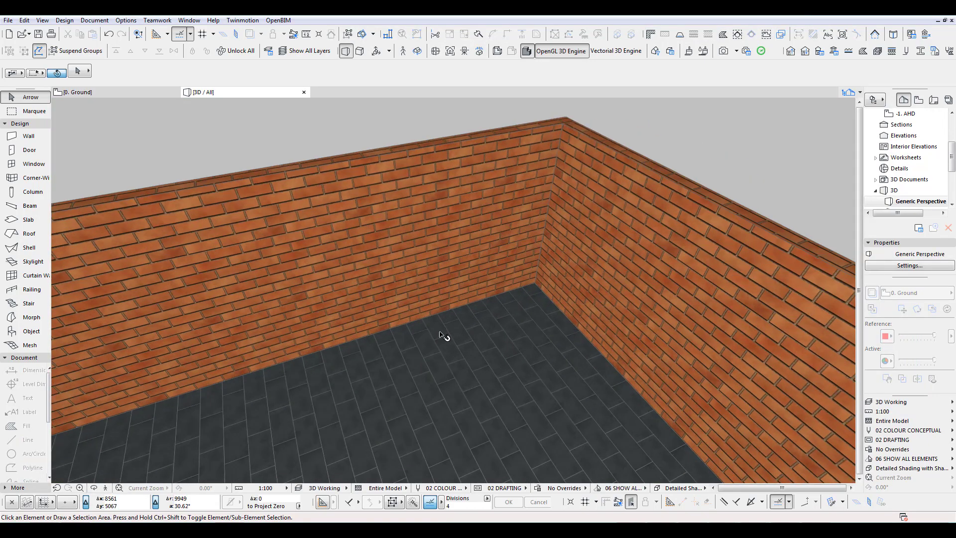
{"action": "scroll", "coordinate": [325, 368], "scroll_direction": "up", "scroll_amount": 5}
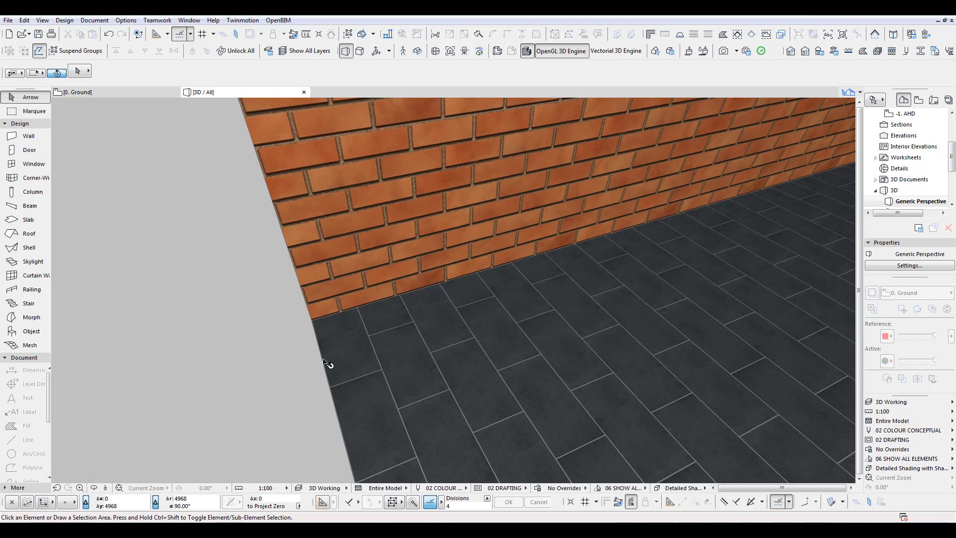
{"action": "scroll", "coordinate": [324, 387], "scroll_direction": "up", "scroll_amount": 3}
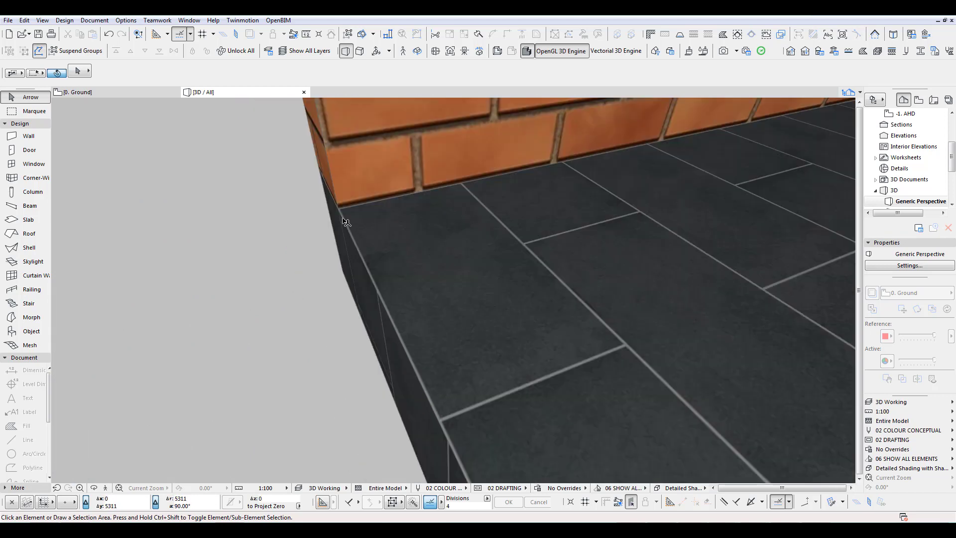
{"action": "scroll", "coordinate": [359, 286], "scroll_direction": "down", "scroll_amount": 5}
{"action": "scroll", "coordinate": [560, 294], "scroll_direction": "down", "scroll_amount": 3}
{"action": "middle_click_drag", "start_coordinate": [679, 302], "coordinate": [632, 330], "text": "shift"}
{"action": "scroll", "coordinate": [665, 304], "scroll_direction": "up", "scroll_amount": 4}
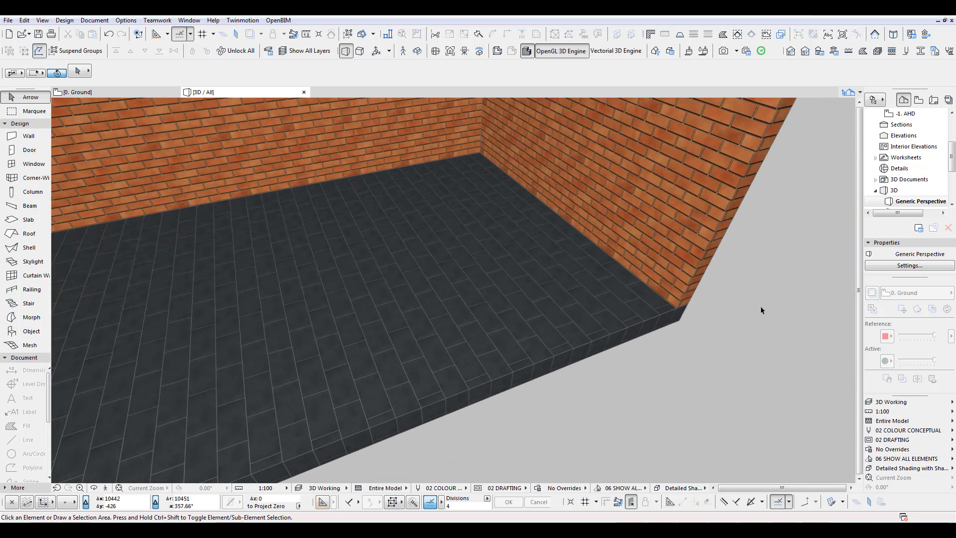
Return to the ground floor plan and compute 5350 ÷ 5 = 1070 in Calculator.
{"action": "key", "text": "F2"}
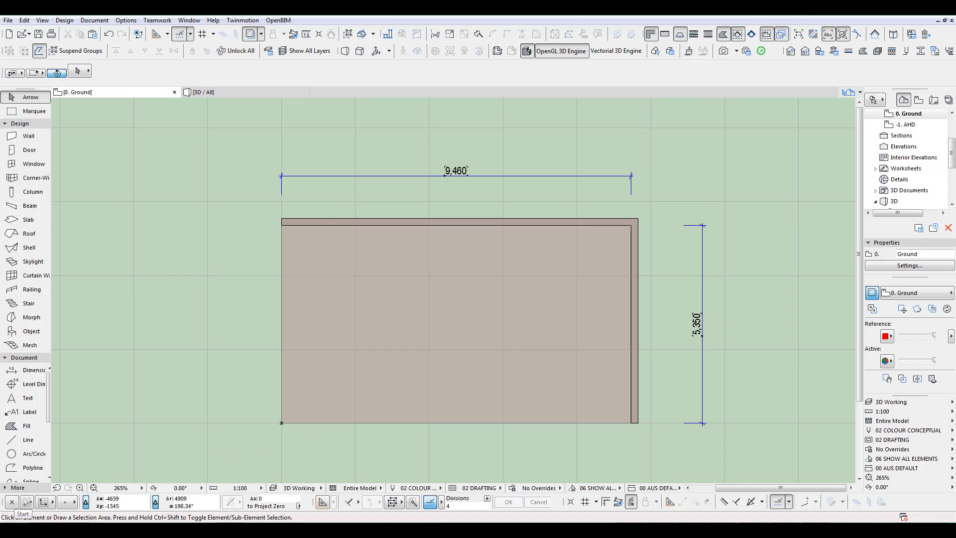
{"action": "mouse_move", "coordinate": [755, 528]}
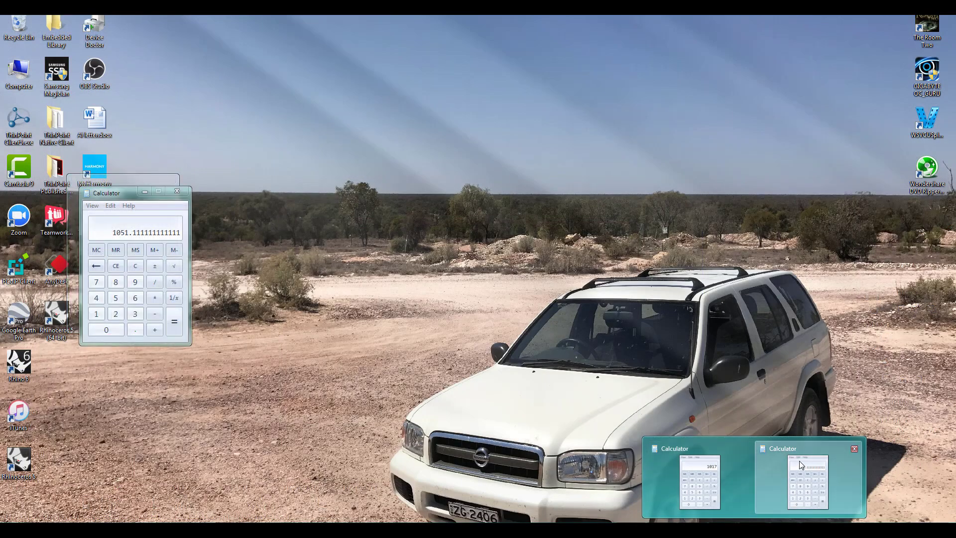
{"action": "left_click", "coordinate": [807, 482]}
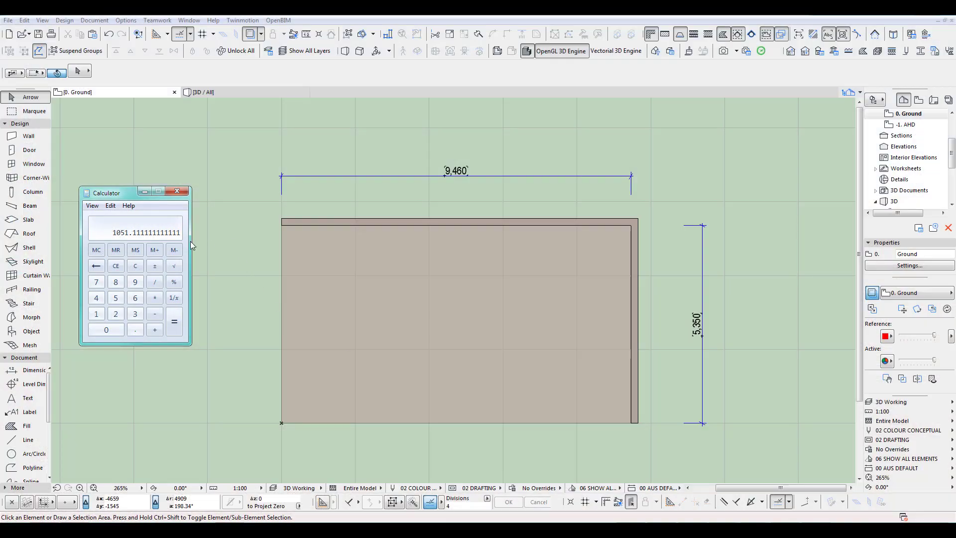
{"action": "left_click", "coordinate": [128, 264]}
{"action": "type", "text": "53580"}
{"action": "left_click", "coordinate": [136, 267]}
{"action": "type", "text": "535"}
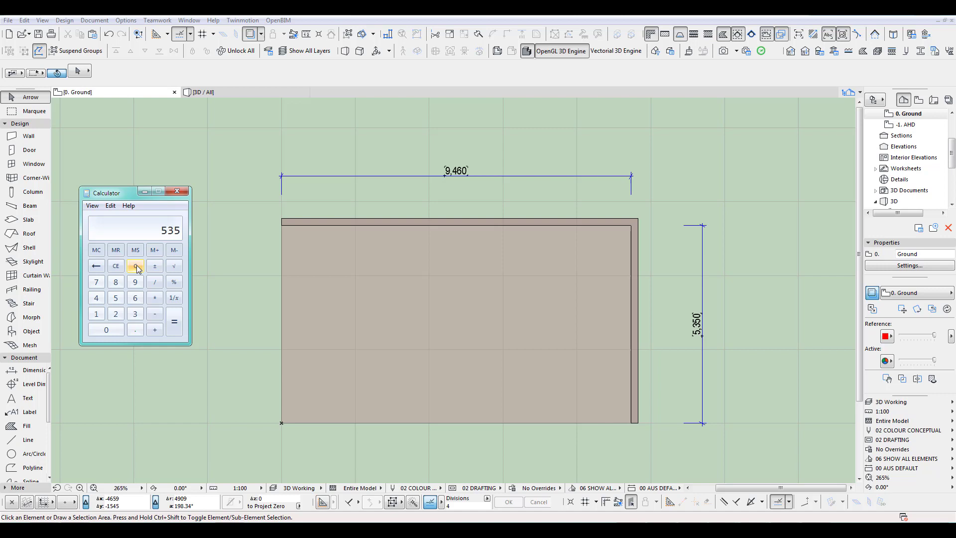
{"action": "type", "text": "0 / 5"}
{"action": "key", "text": "Return"}
Change the floor tile texture height to 1070, keeping 1051 width, and view the room in 3D.
{"action": "left_click", "coordinate": [690, 52]}
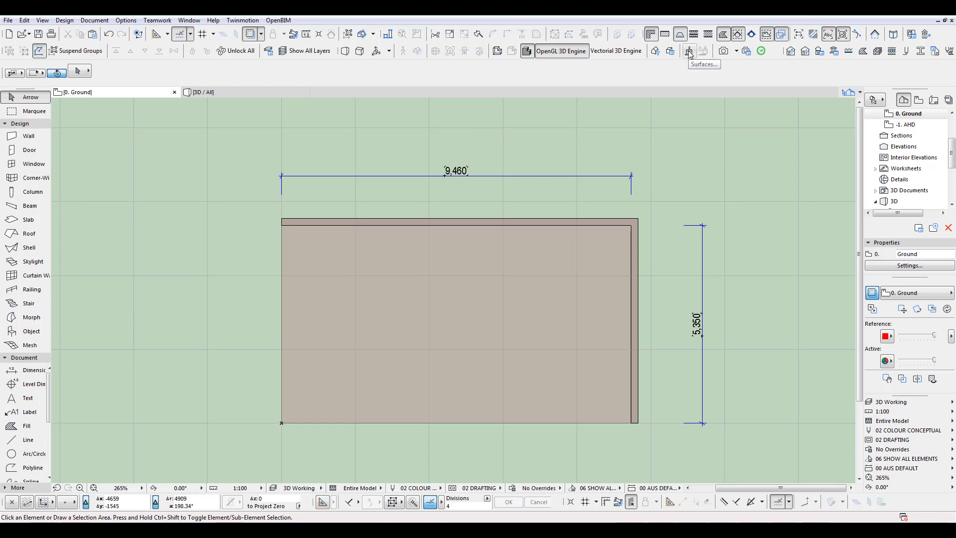
{"action": "left_click", "coordinate": [690, 52]}
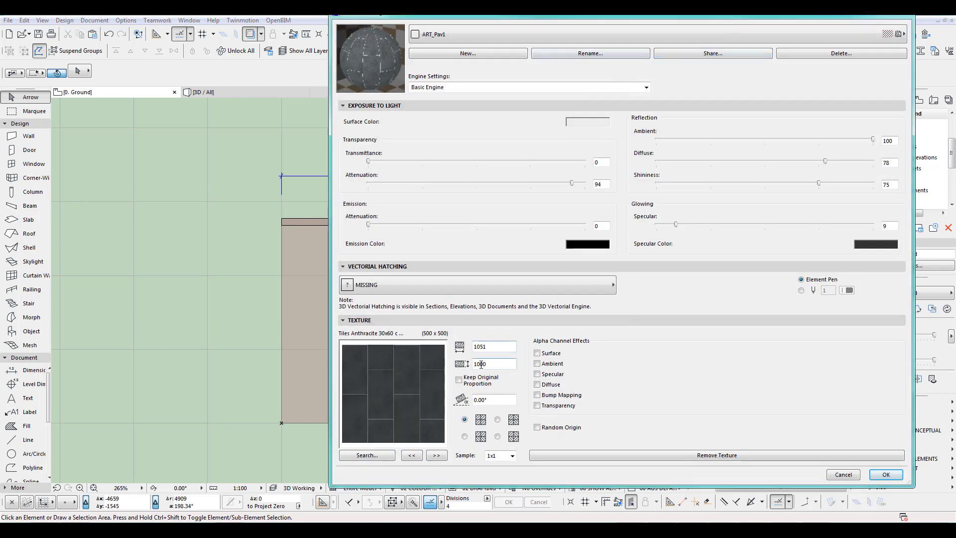
{"action": "double_click", "coordinate": [481, 364]}
{"action": "type", "text": "1070"}
{"action": "left_click", "coordinate": [513, 346]}
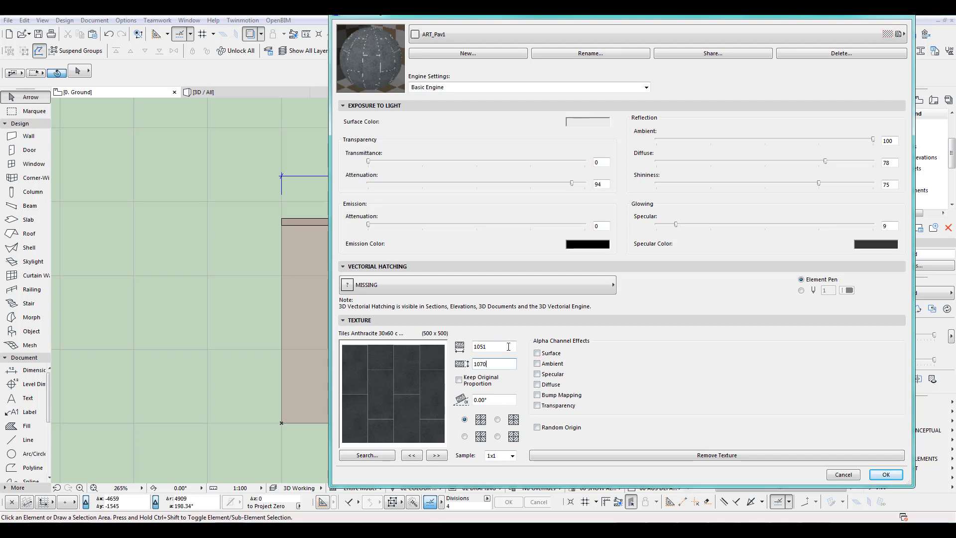
{"action": "left_click", "coordinate": [877, 477]}
{"action": "key", "text": "F3"}
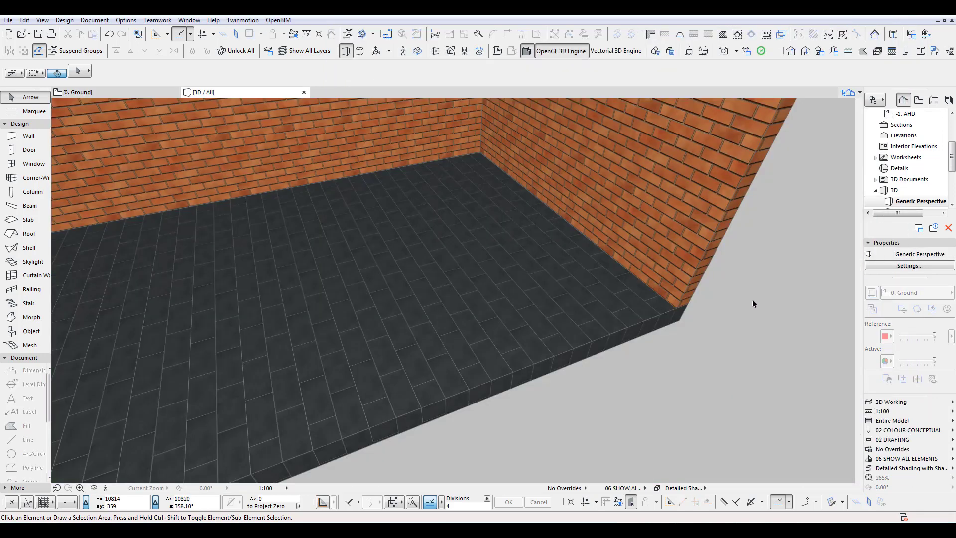
{"action": "mouse_move", "coordinate": [630, 344]}
{"action": "middle_mouse_down", "text": "shift"}
{"action": "mouse_move", "coordinate": [469, 278]}
{"action": "mouse_move", "coordinate": [514, 241]}
{"action": "mouse_move", "coordinate": [512, 219]}
{"action": "mouse_move", "coordinate": [673, 398]}
{"action": "mouse_move", "coordinate": [523, 278]}
{"action": "mouse_move", "coordinate": [647, 352]}
{"action": "middle_mouse_up", "text": "shift"}
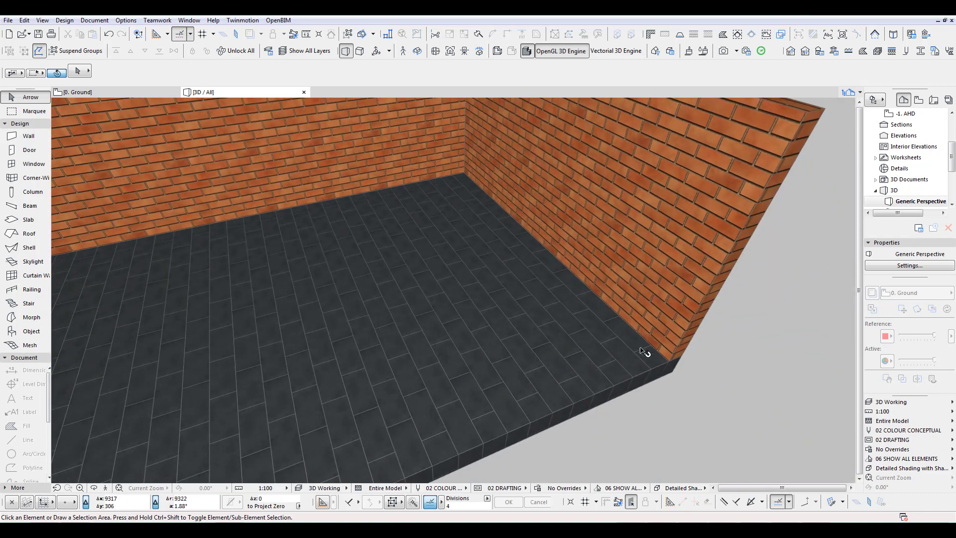
{"action": "scroll", "coordinate": [629, 378], "scroll_direction": "up", "scroll_amount": 5}
{"action": "scroll", "coordinate": [642, 383], "scroll_direction": "up", "scroll_amount": 3}
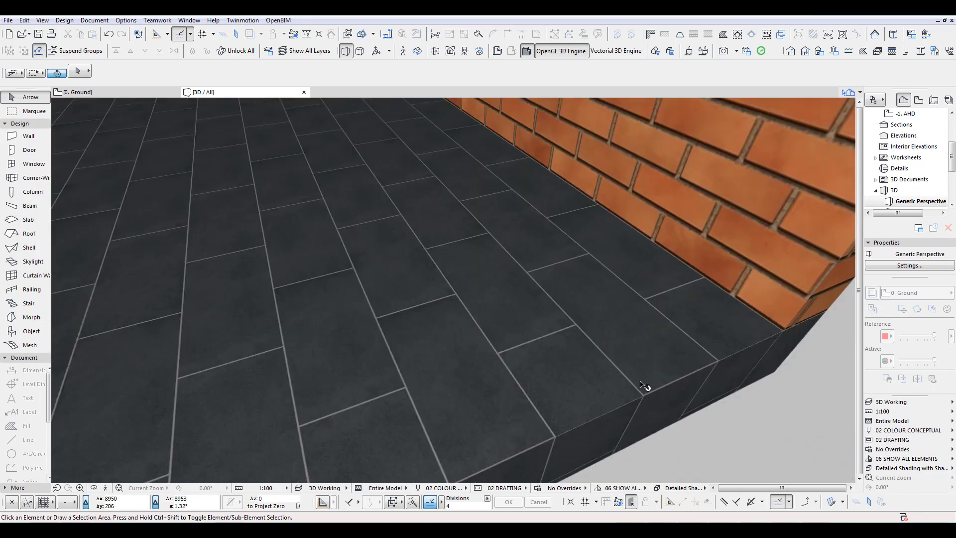
{"action": "scroll", "coordinate": [668, 389], "scroll_direction": "up", "scroll_amount": 3}
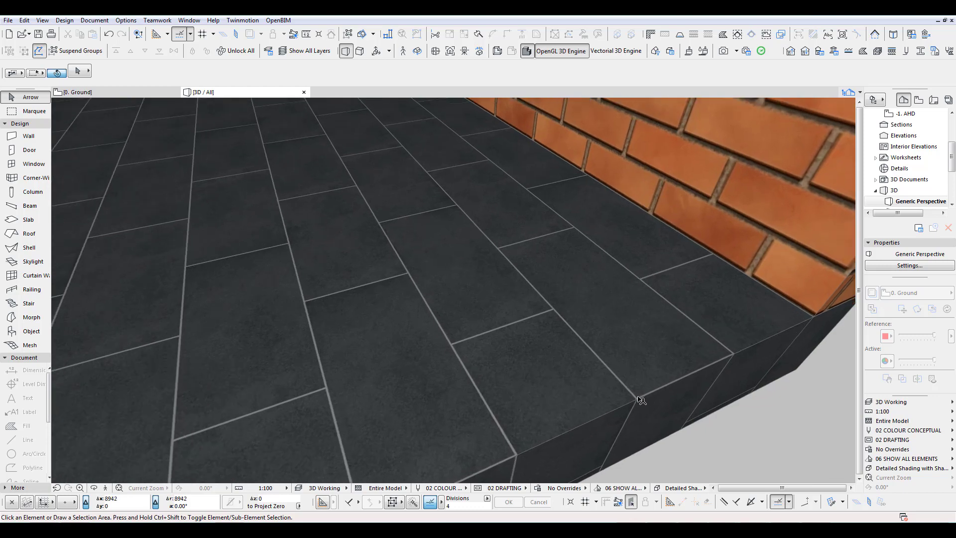
{"action": "middle_click_drag", "start_coordinate": [737, 363], "coordinate": [730, 432], "text": "shift"}
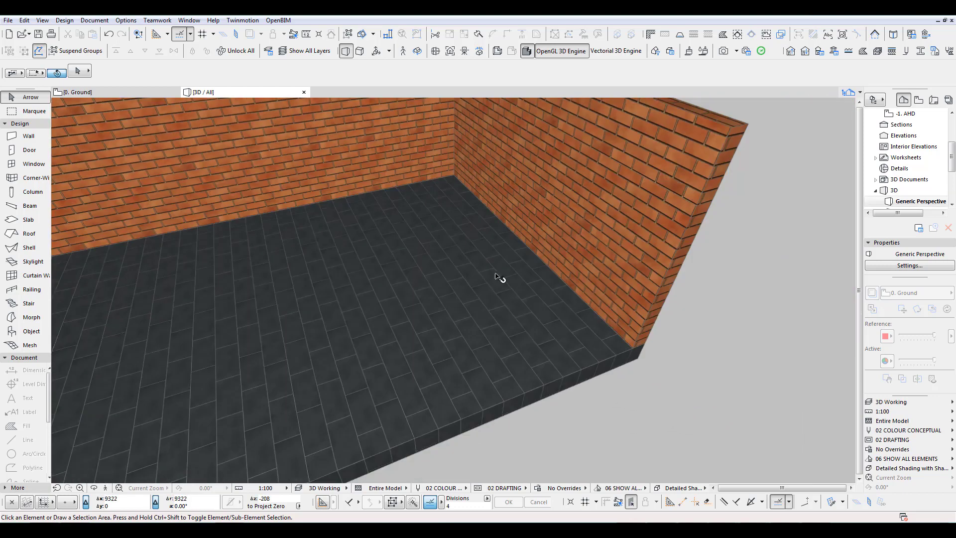
{"action": "scroll", "coordinate": [498, 277], "scroll_direction": "down", "scroll_amount": 5}
{"action": "left_click_drag", "start_coordinate": [433, 277], "coordinate": [548, 199]}
{"action": "scroll", "coordinate": [549, 199], "scroll_direction": "up", "scroll_amount": 5}
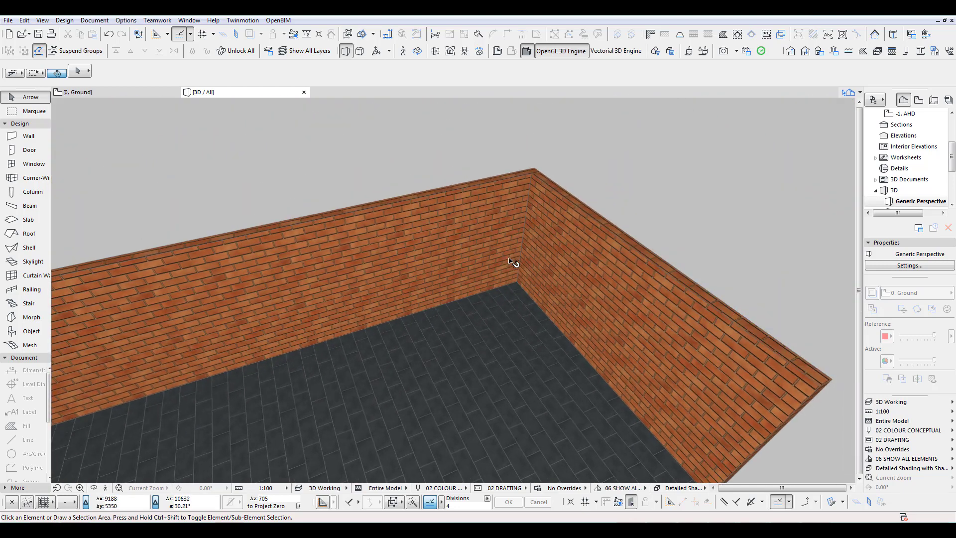
{"action": "key", "text": "o"}
{"action": "left_click_drag", "start_coordinate": [507, 301], "coordinate": [499, 246]}
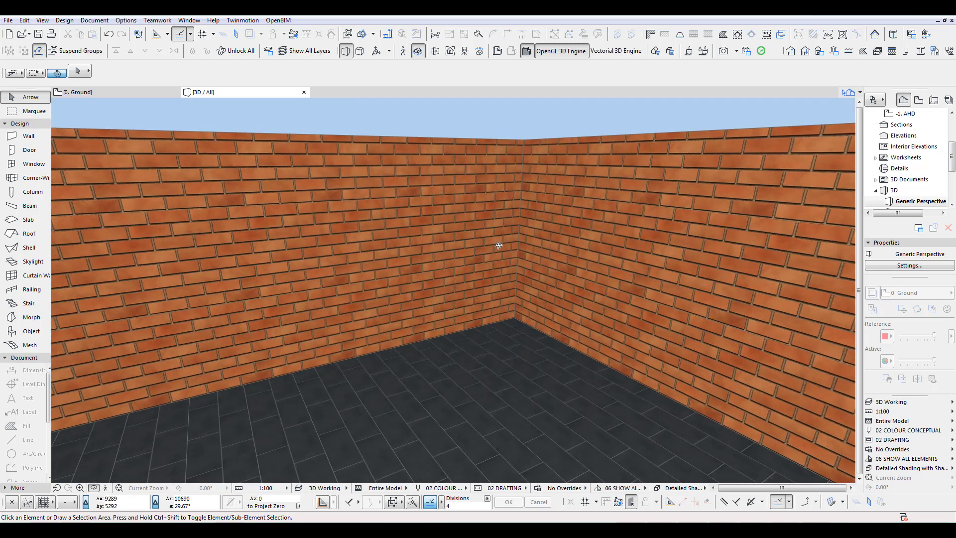
{"action": "scroll", "coordinate": [499, 245], "scroll_direction": "up", "scroll_amount": 5}
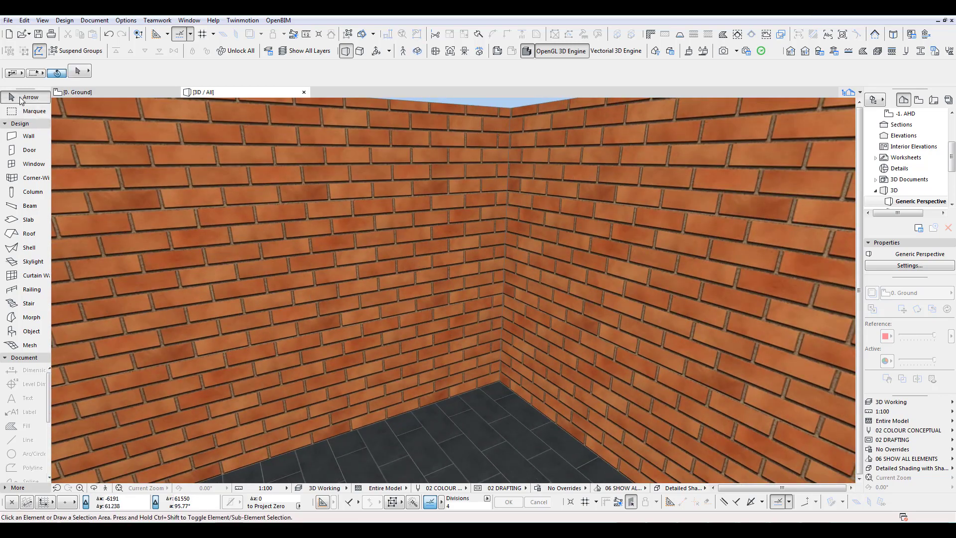
Set the left brick wall's texture origin at the shared room corner.
{"action": "left_click", "coordinate": [19, 98]}
{"action": "left_click", "coordinate": [410, 239]}
{"action": "scroll", "coordinate": [550, 321], "scroll_direction": "down", "scroll_amount": 3}
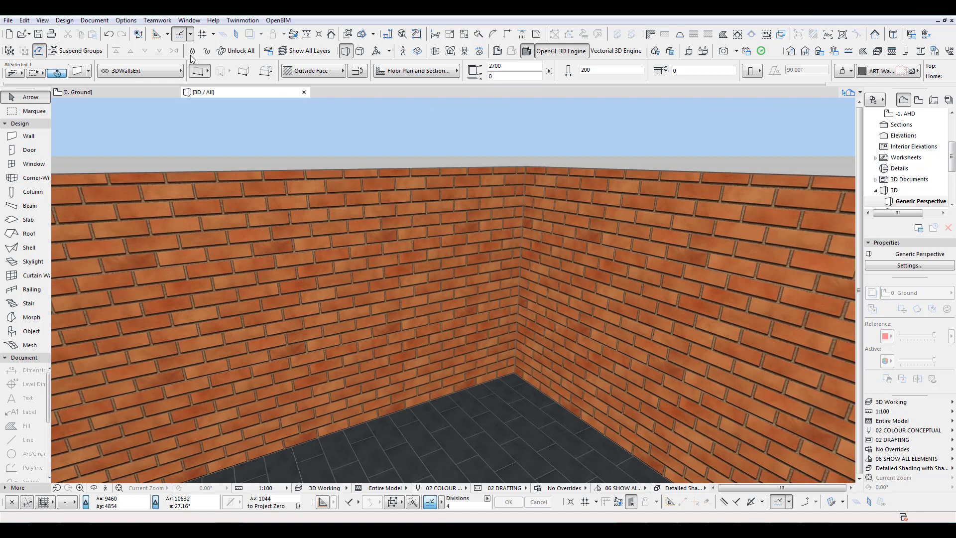
{"action": "left_click", "coordinate": [65, 19]}
{"action": "mouse_move", "coordinate": [97, 116]}
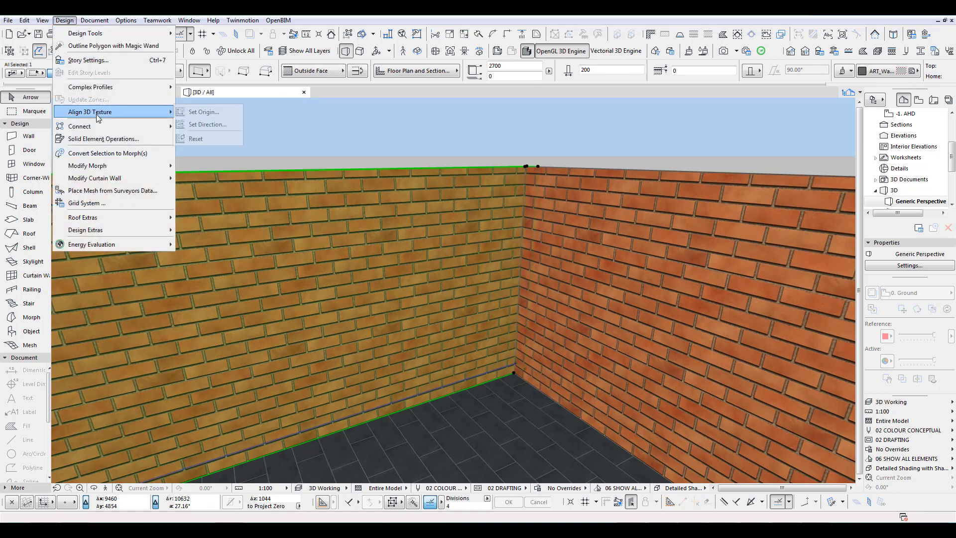
{"action": "left_click", "coordinate": [192, 113]}
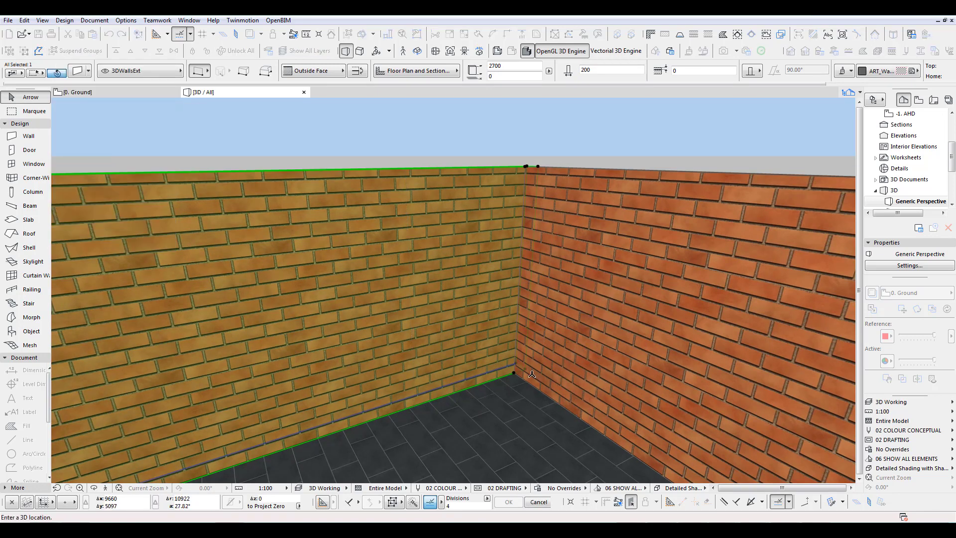
{"action": "left_click", "coordinate": [516, 371]}
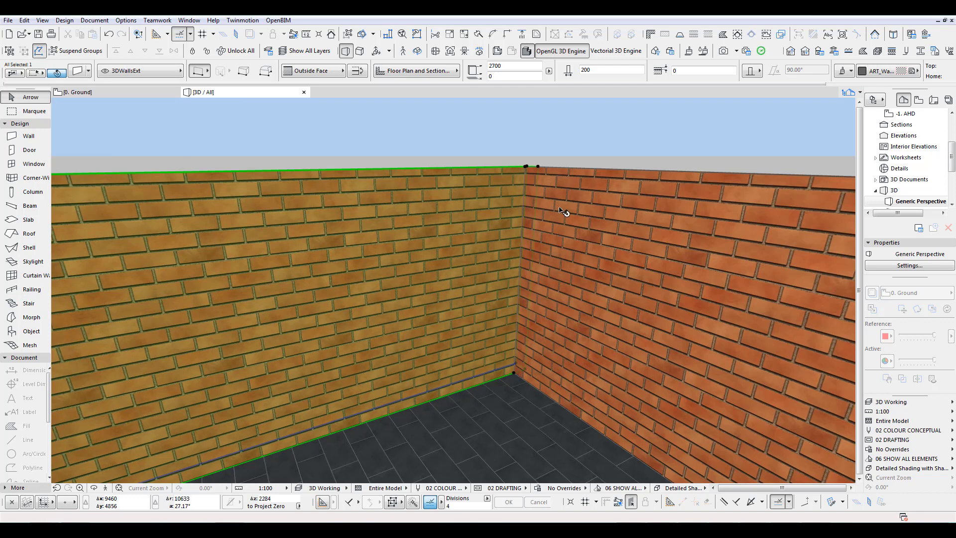
Set the right brick wall's texture origin at the same corner, then deselect it.
{"action": "left_click", "coordinate": [564, 212]}
{"action": "left_click", "coordinate": [68, 21]}
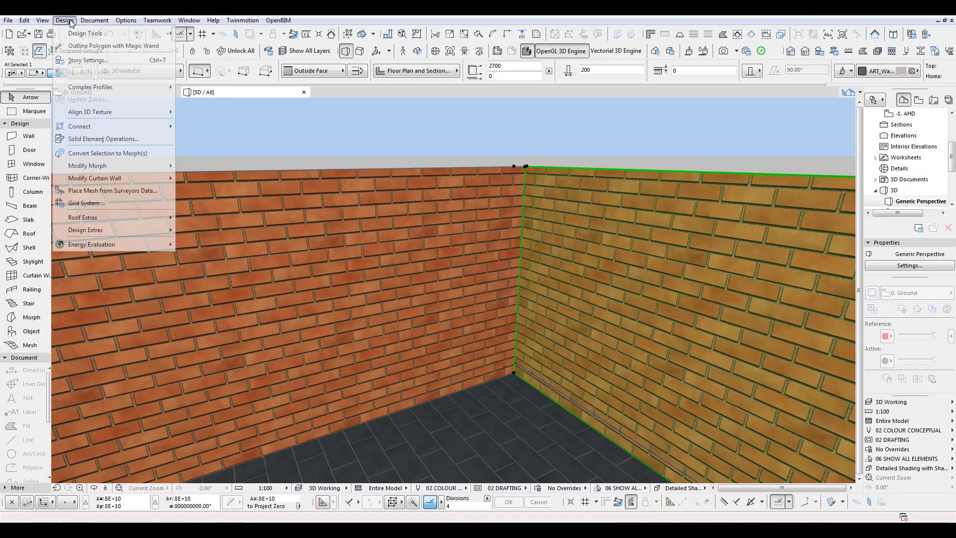
{"action": "mouse_move", "coordinate": [90, 112]}
{"action": "left_click", "coordinate": [202, 112]}
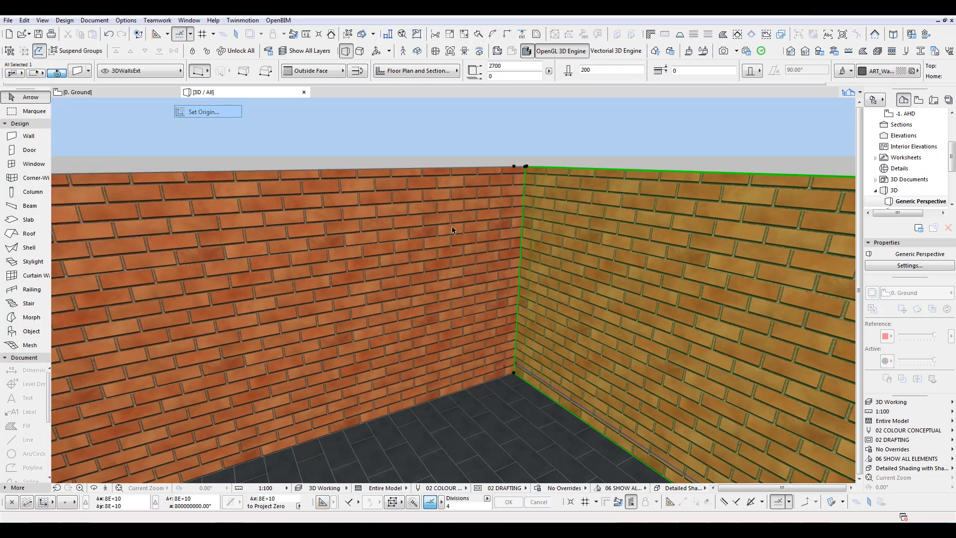
{"action": "left_click", "coordinate": [515, 373]}
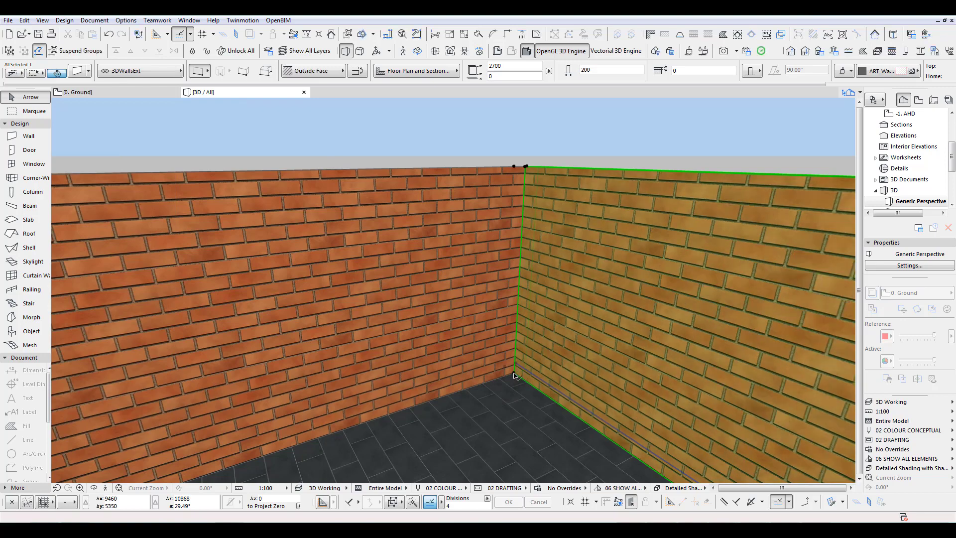
{"action": "left_click", "coordinate": [583, 137]}
{"action": "middle_click_drag", "start_coordinate": [508, 382], "coordinate": [512, 303]}
Zoom and orbit around the wall corner to inspect how the brick courses meet.
{"action": "scroll", "coordinate": [517, 299], "scroll_direction": "up", "scroll_amount": 3}
{"action": "scroll", "coordinate": [537, 303], "scroll_direction": "up", "scroll_amount": 4}
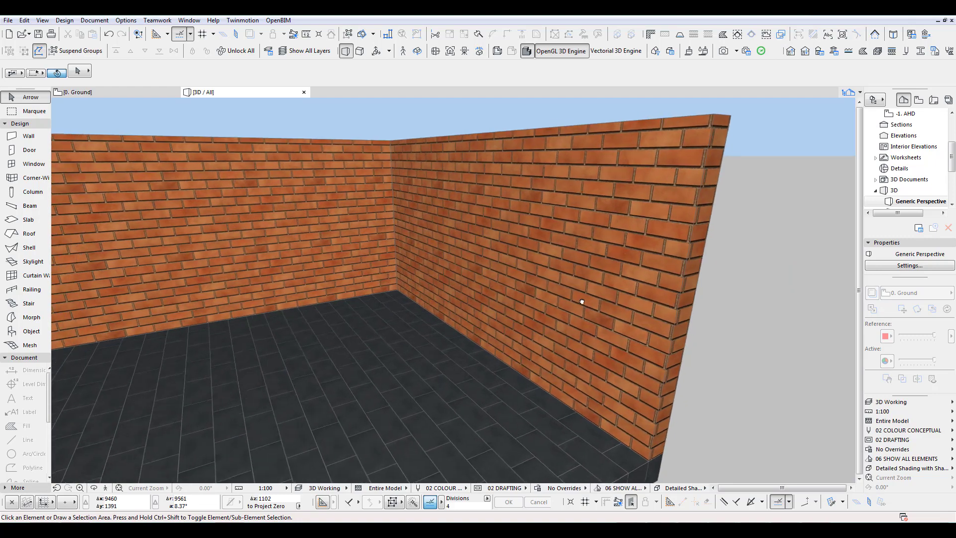
{"action": "scroll", "coordinate": [681, 290], "scroll_direction": "up", "scroll_amount": 3}
{"action": "scroll", "coordinate": [508, 298], "scroll_direction": "down", "scroll_amount": 5}
{"action": "scroll", "coordinate": [581, 310], "scroll_direction": "down", "scroll_amount": 2}
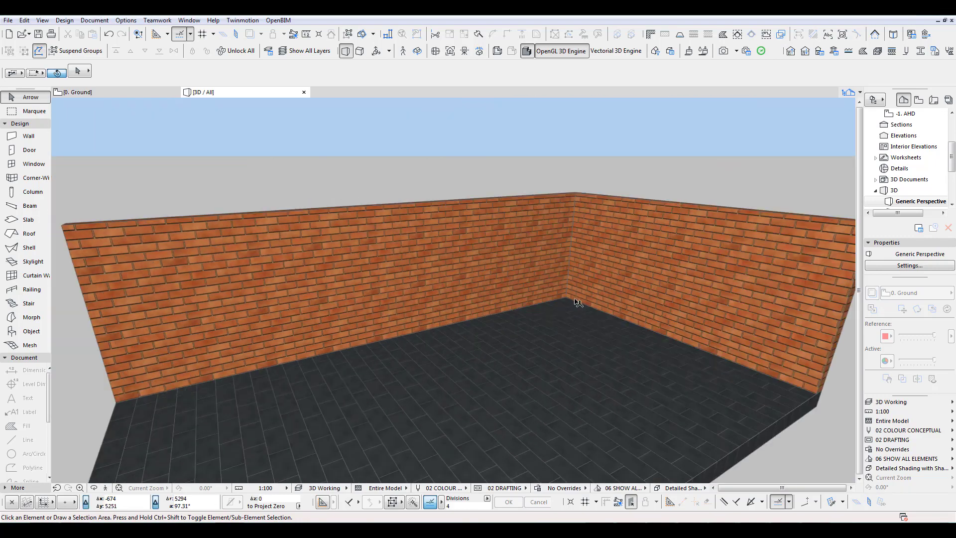
{"action": "middle_click_drag", "start_coordinate": [554, 298], "coordinate": [545, 247], "text": "shift"}
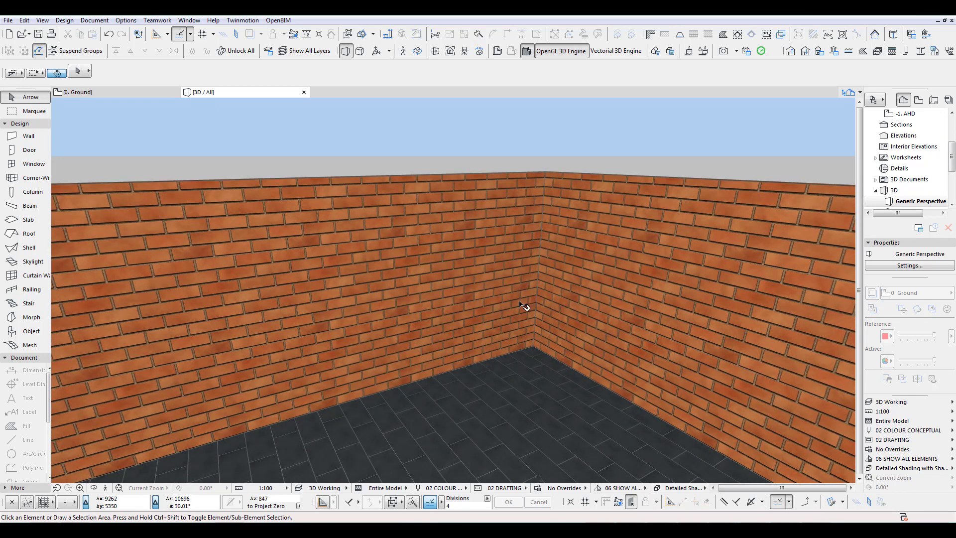
{"action": "middle_click_drag", "start_coordinate": [477, 412], "coordinate": [514, 386], "text": "shift"}
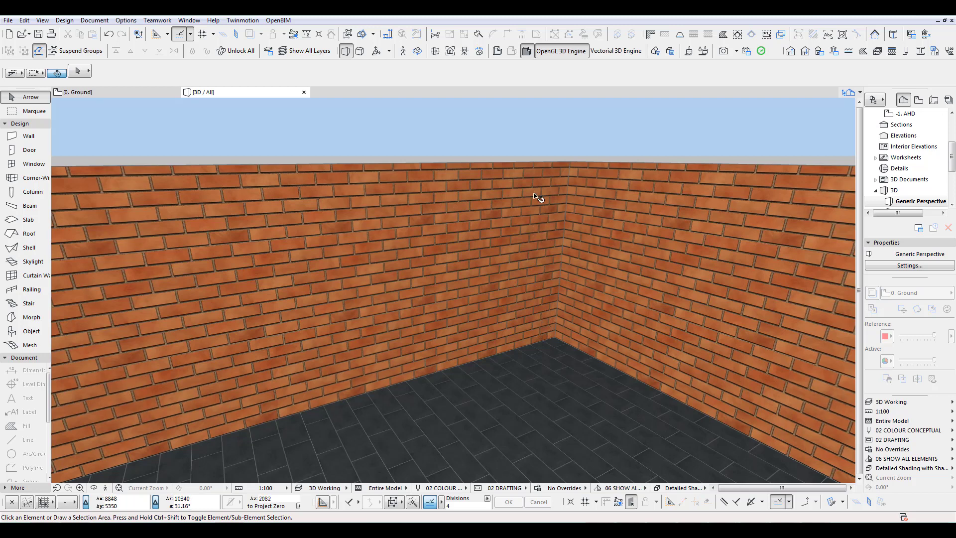
{"action": "left_click", "coordinate": [420, 236]}
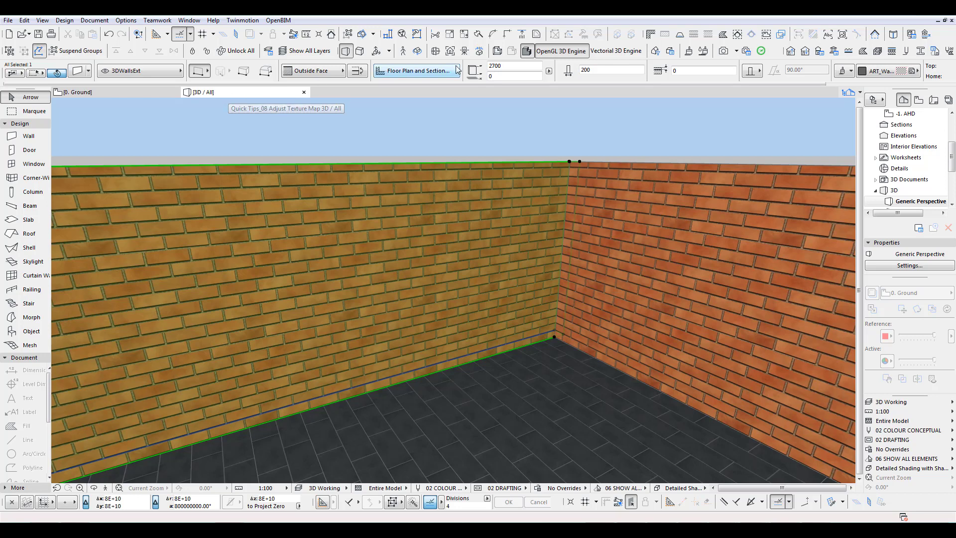
{"action": "left_click", "coordinate": [516, 139]}
{"action": "scroll", "coordinate": [463, 296], "scroll_direction": "down", "scroll_amount": 5}
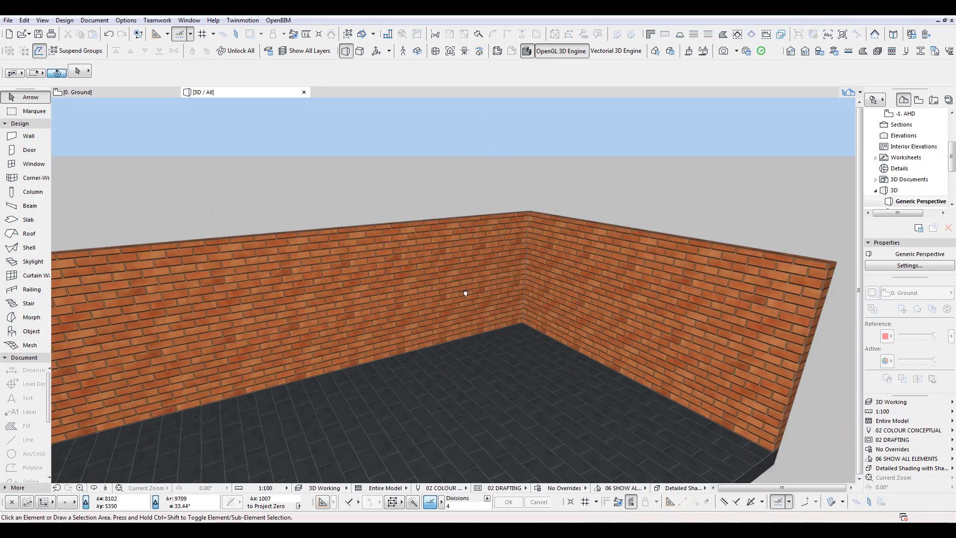
{"action": "scroll", "coordinate": [465, 293], "scroll_direction": "up", "scroll_amount": 3}
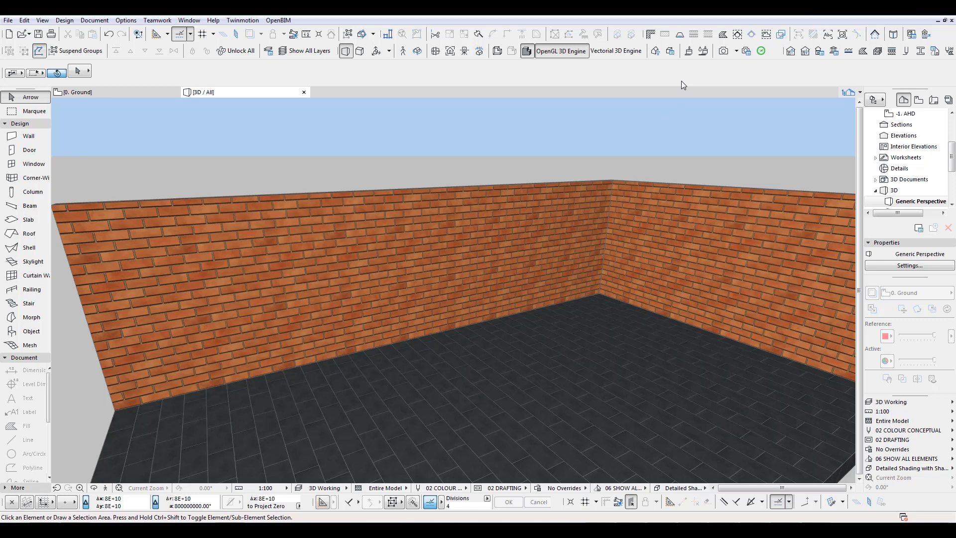
Make the ART_WallExt1 brick texture 1051 × 1000 with original proportion off, and inspect it in 3D.
{"action": "left_click", "coordinate": [690, 52]}
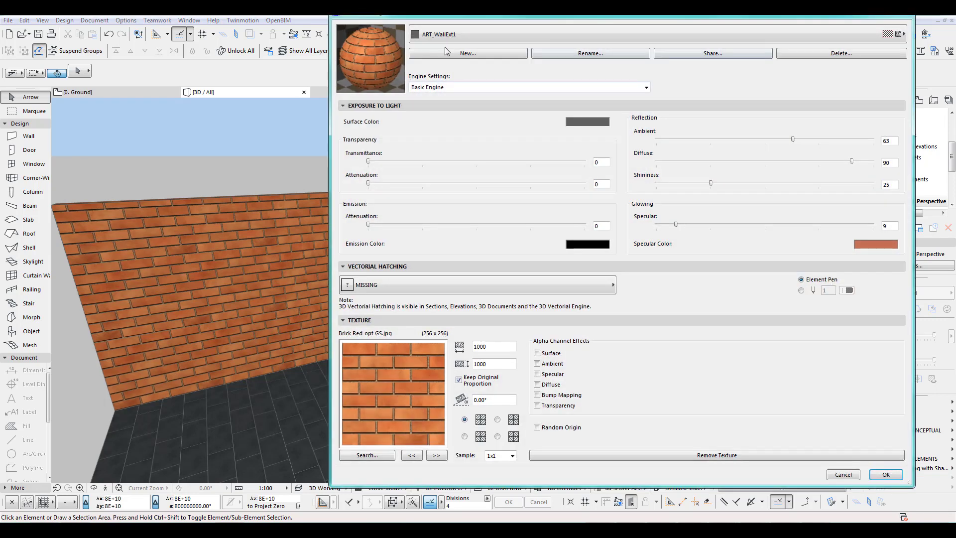
{"action": "left_click", "coordinate": [473, 385]}
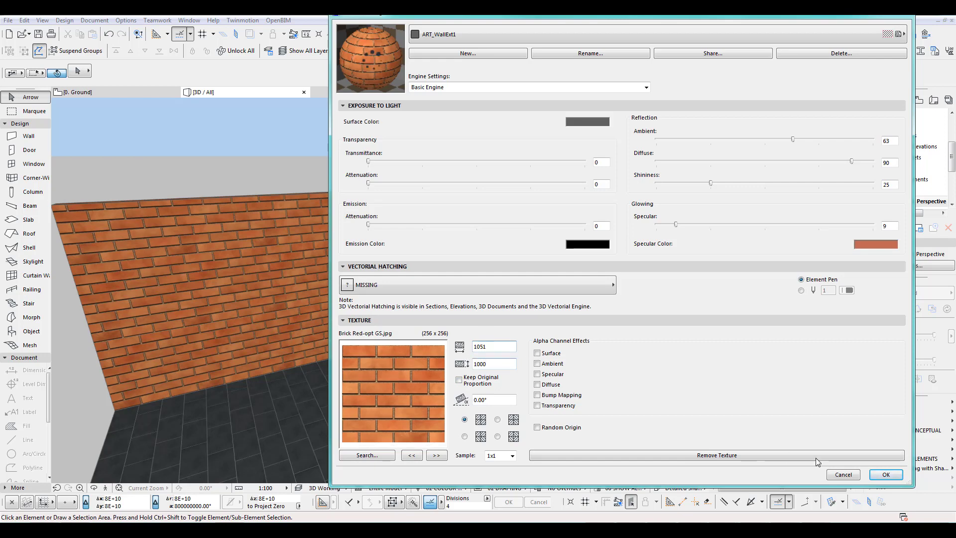
{"action": "left_click", "coordinate": [886, 474]}
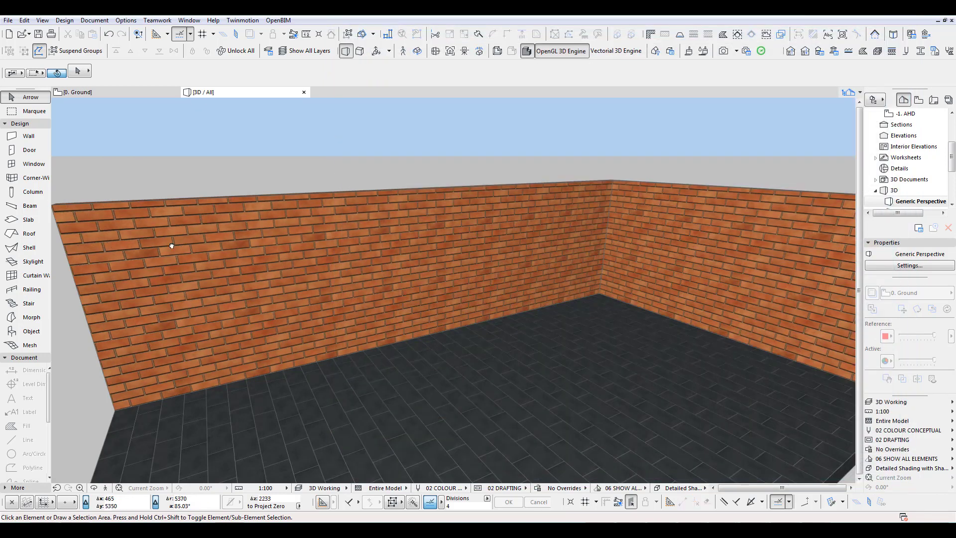
{"action": "middle_click_drag", "start_coordinate": [171, 245], "coordinate": [247, 239], "text": "shift"}
{"action": "middle_click_drag", "start_coordinate": [335, 258], "coordinate": [382, 284], "text": "shift"}
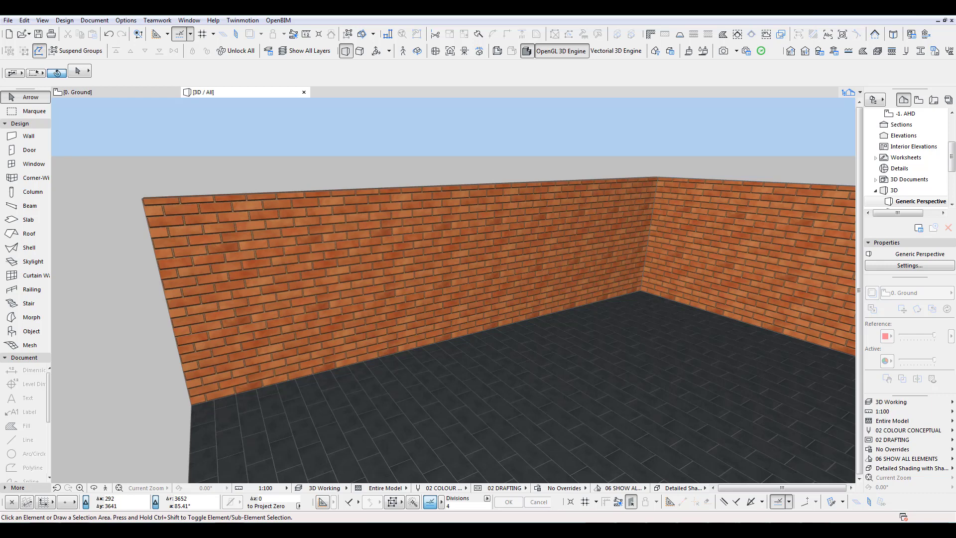
Compute 2700 ÷ 3 = 900 in Calculator and reopen the ART_WallExt1 surface settings.
{"action": "mouse_move", "coordinate": [755, 529]}
{"action": "left_click", "coordinate": [790, 509]}
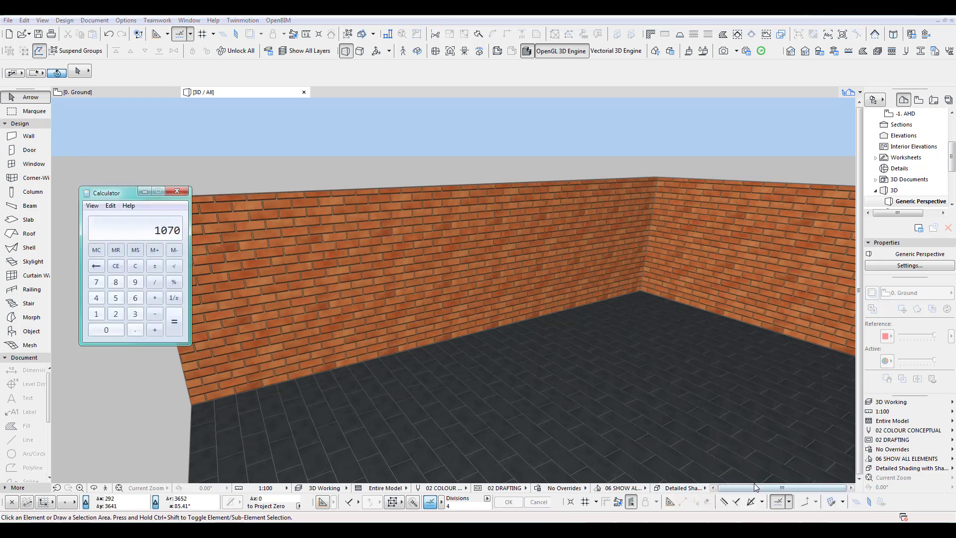
{"action": "left_click", "coordinate": [138, 268]}
{"action": "left_click", "coordinate": [155, 283]}
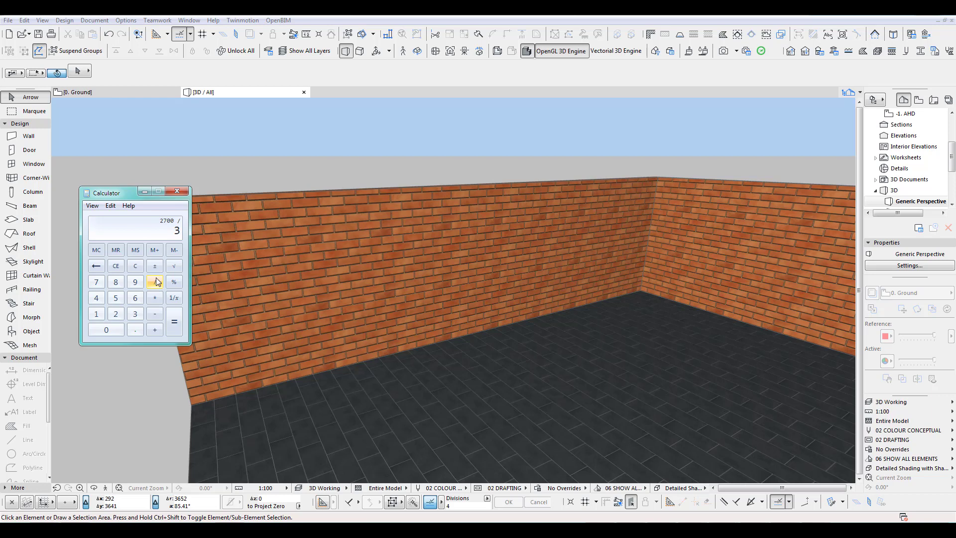
{"action": "left_click", "coordinate": [172, 319]}
{"action": "left_click", "coordinate": [689, 50]}
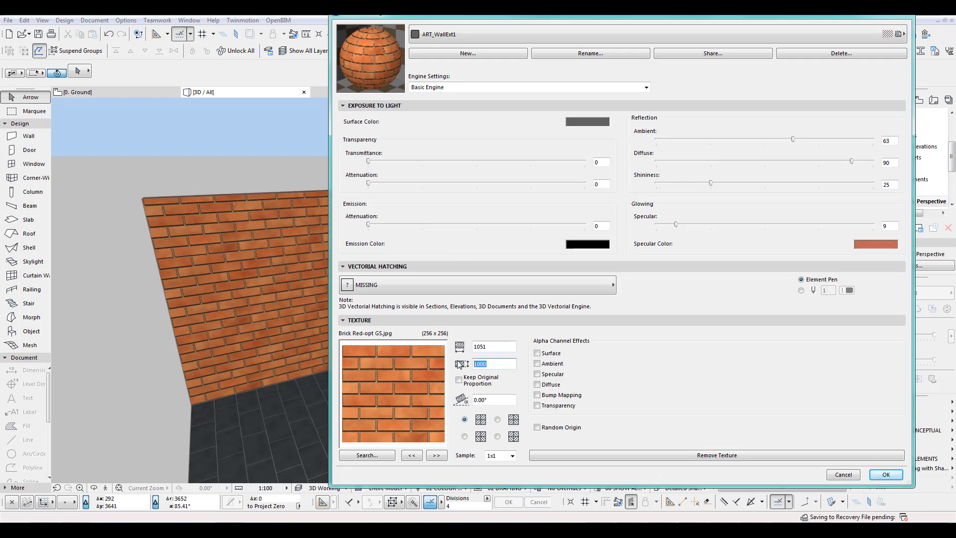
Set the brick texture's vertical size to 900 and apply it to the walls.
{"action": "type", "text": "900"}
{"action": "left_click", "coordinate": [494, 347]}
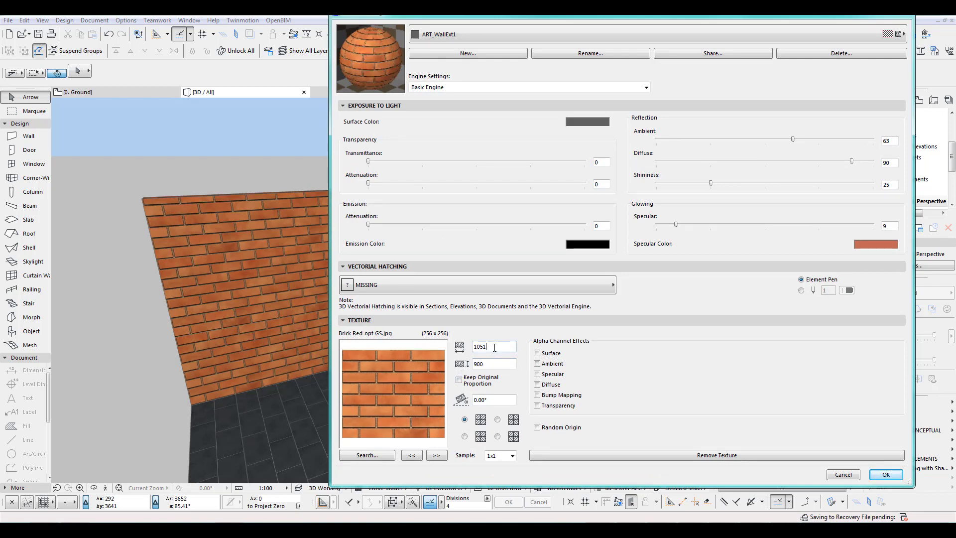
{"action": "left_click", "coordinate": [886, 474]}
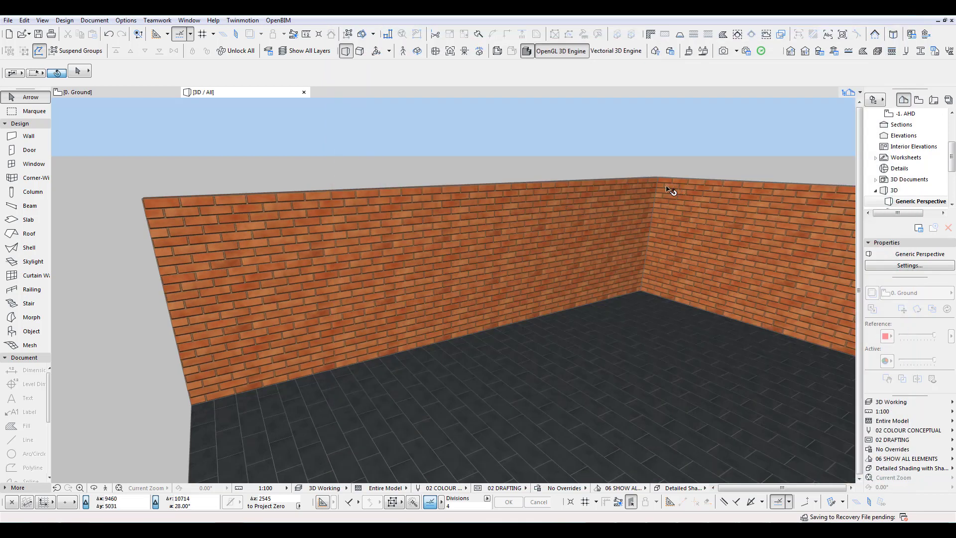
Orbit toward the wall corner to inspect the bricks, then select the right-hand wall.
{"action": "left_click_drag", "start_coordinate": [671, 192], "coordinate": [601, 204]}
{"action": "scroll", "coordinate": [601, 204], "scroll_direction": "up", "scroll_amount": 5}
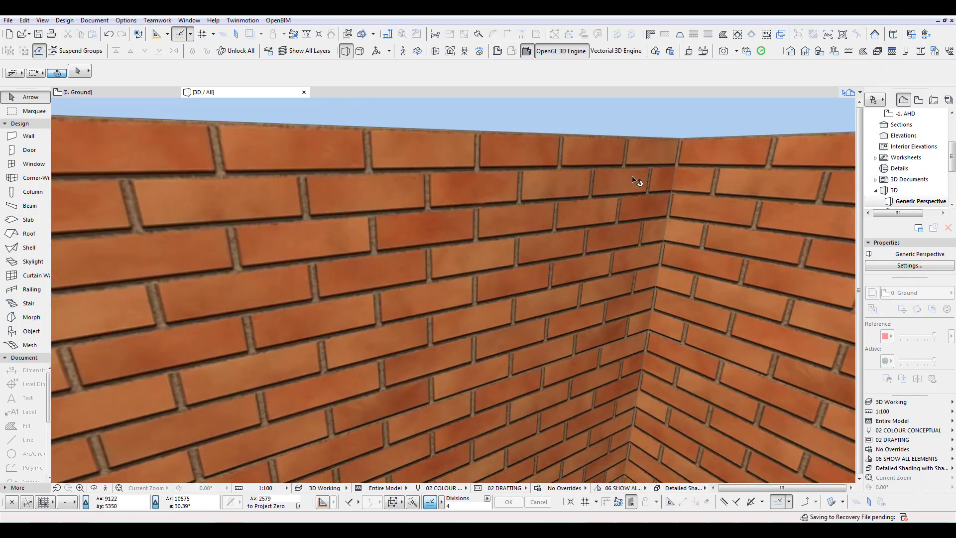
{"action": "scroll", "coordinate": [639, 235], "scroll_direction": "up", "scroll_amount": 1}
{"action": "scroll", "coordinate": [640, 325], "scroll_direction": "down", "scroll_amount": 5}
{"action": "scroll", "coordinate": [598, 333], "scroll_direction": "down", "scroll_amount": 4}
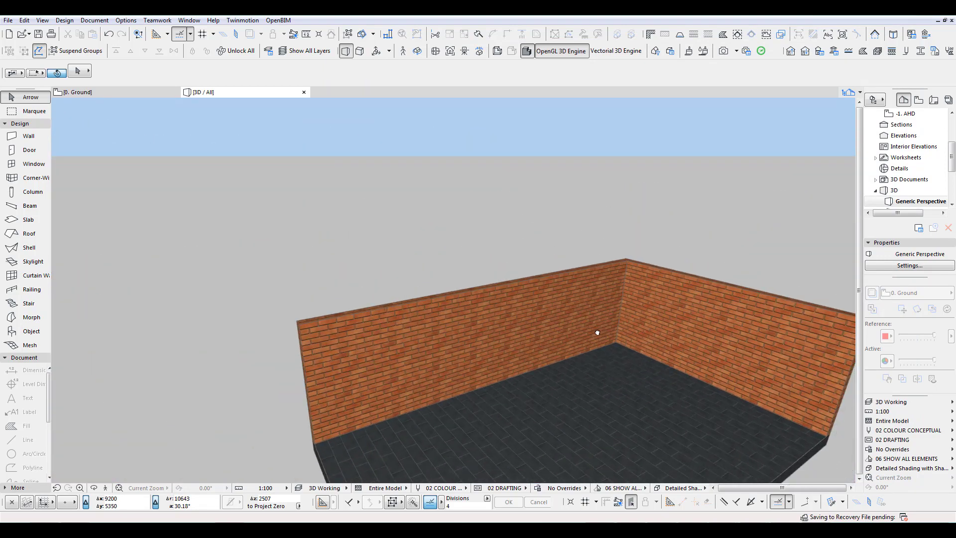
{"action": "scroll", "coordinate": [734, 329], "scroll_direction": "up", "scroll_amount": 4}
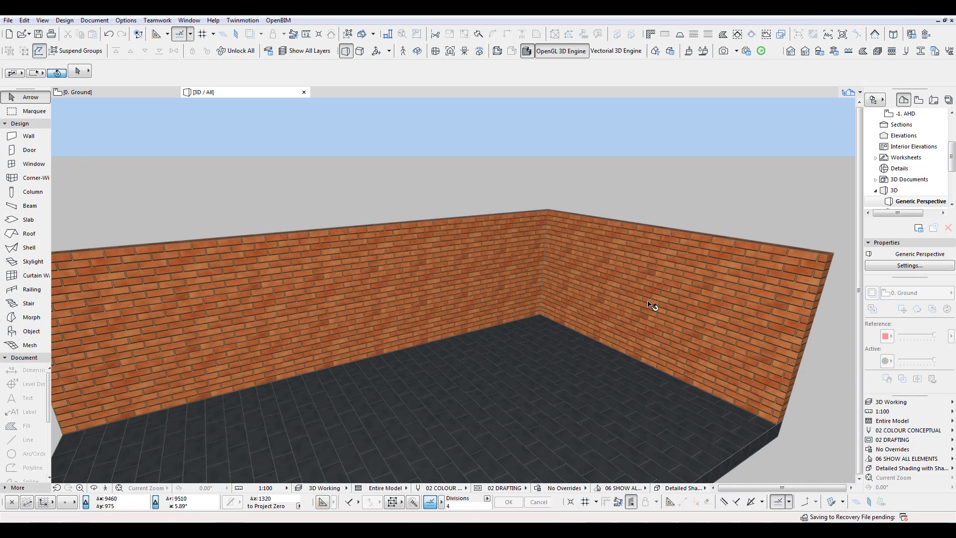
{"action": "left_click", "coordinate": [649, 305]}
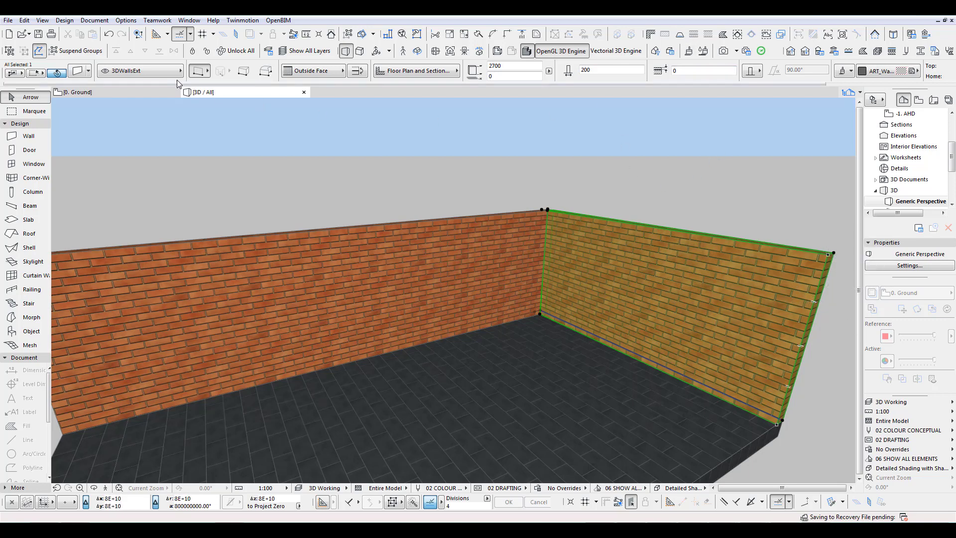
Override the right wall's surface with ART_WallExt2.
{"action": "left_click", "coordinate": [152, 73]}
{"action": "left_click", "coordinate": [150, 71]}
{"action": "left_click", "coordinate": [849, 73]}
{"action": "left_click", "coordinate": [773, 102]}
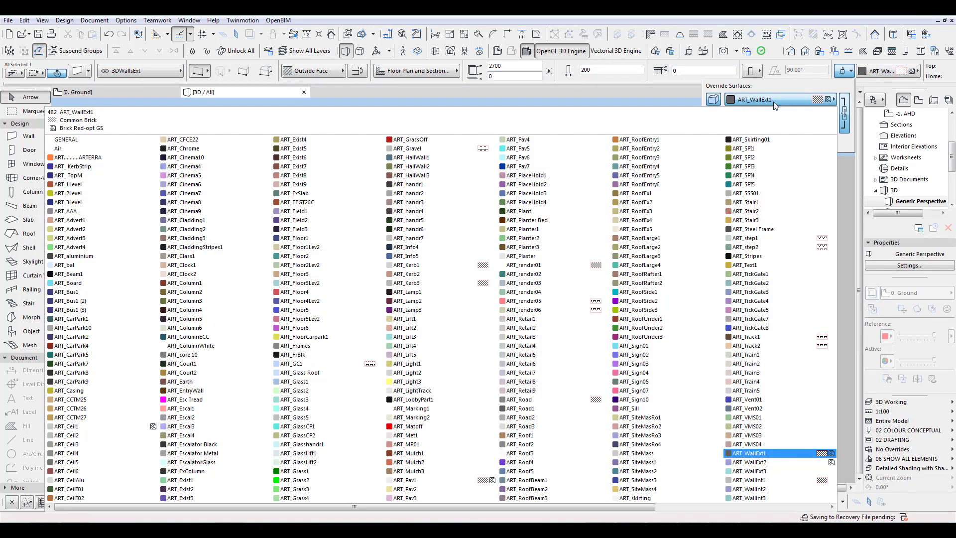
{"action": "left_click", "coordinate": [758, 462]}
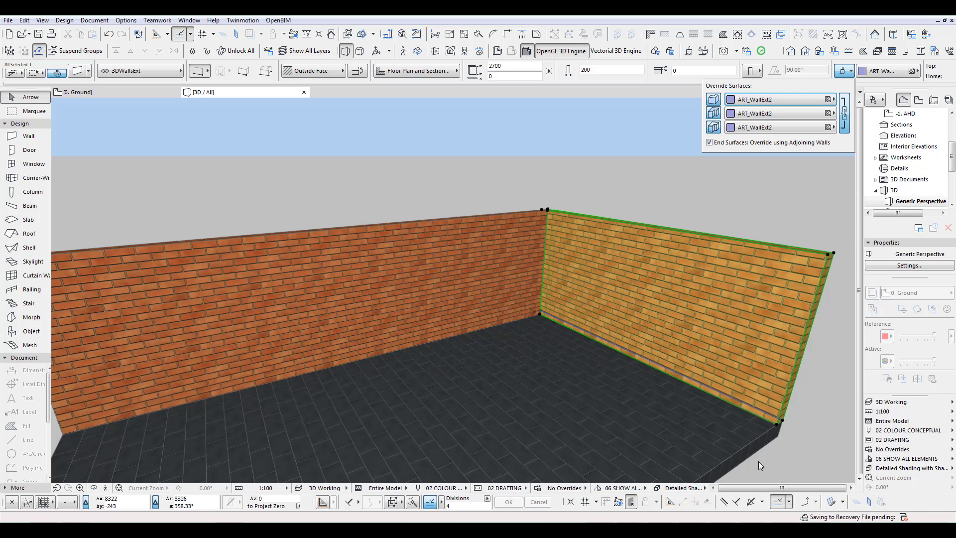
{"action": "left_click", "coordinate": [692, 51]}
Size the ART_WallExt2 texture to 1070 wide by 900 high and apply it.
{"action": "left_click", "coordinate": [692, 52]}
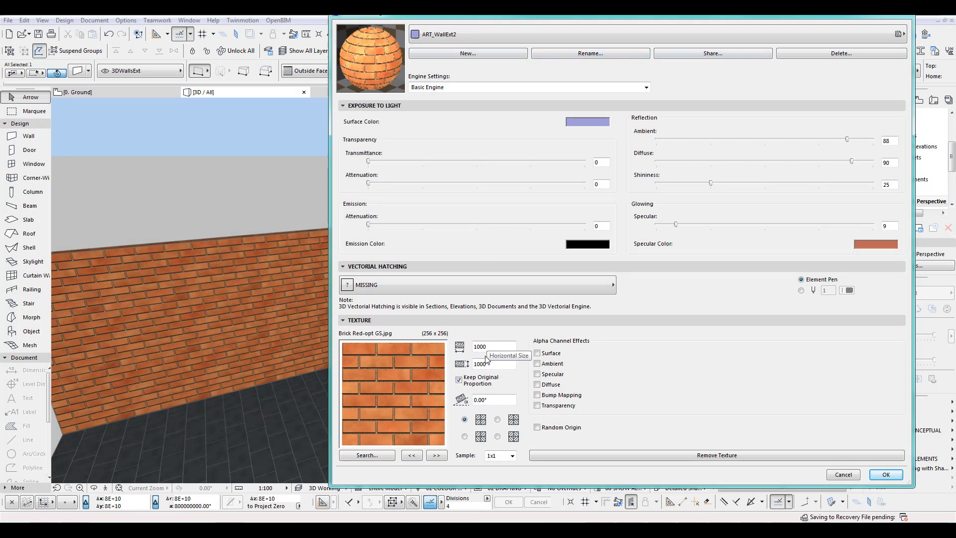
{"action": "type", "text": "9"}
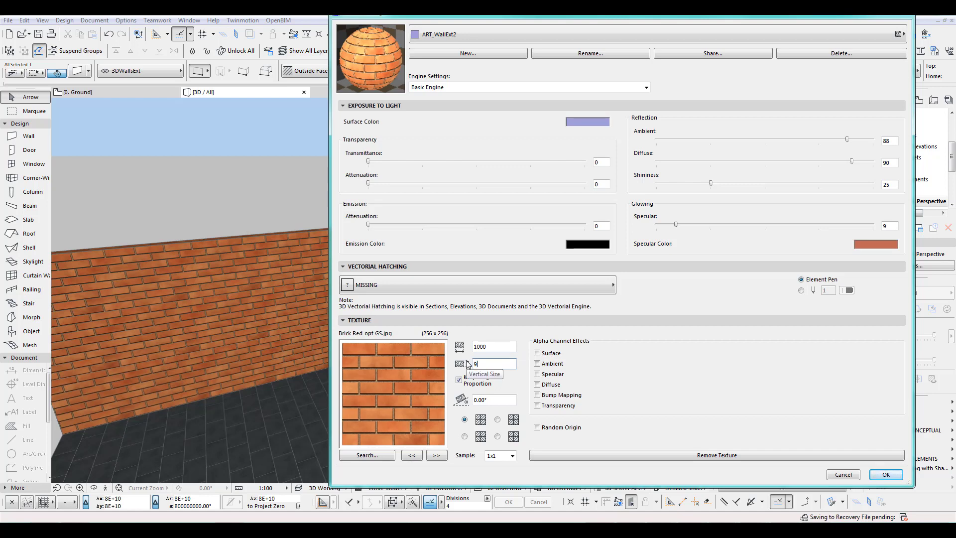
{"action": "type", "text": "00"}
{"action": "left_click", "coordinate": [492, 347]}
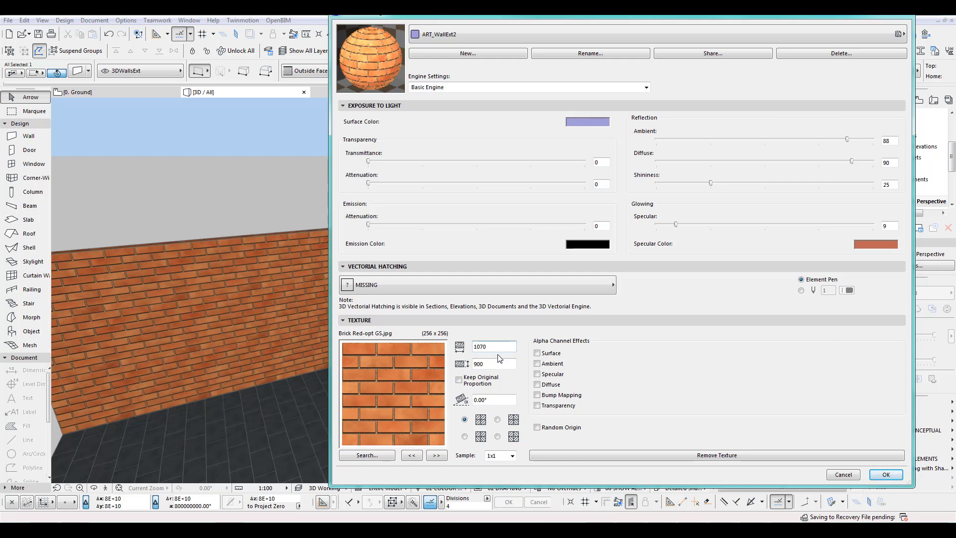
{"action": "left_click", "coordinate": [885, 475]}
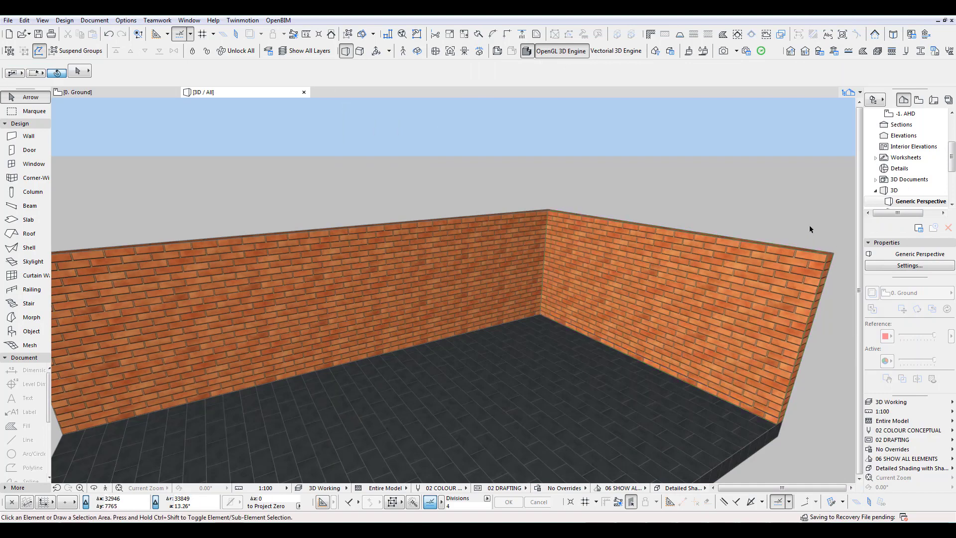
Orbit to look down into the room and select the dark tiled floor slab.
{"action": "middle_click_drag", "start_coordinate": [716, 309], "coordinate": [759, 295], "text": "shift"}
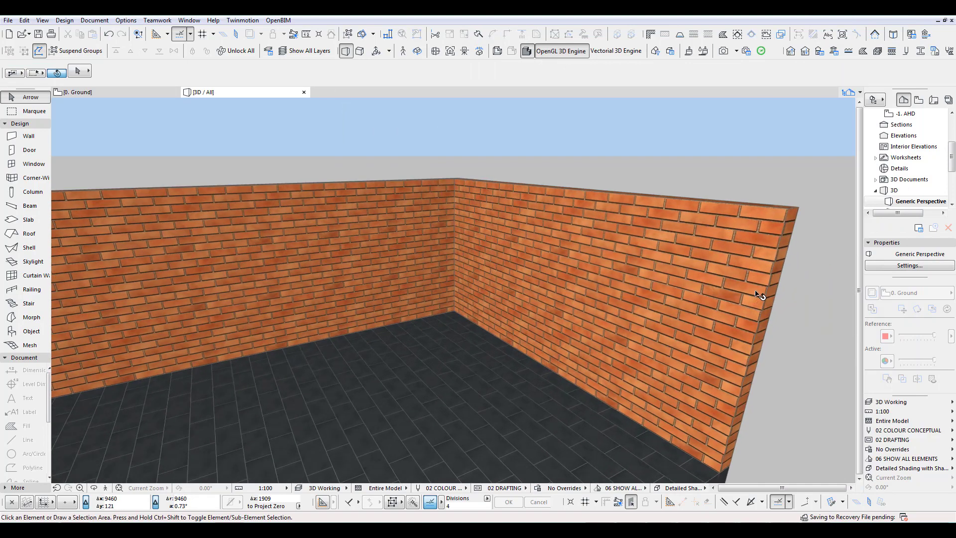
{"action": "middle_click_drag", "start_coordinate": [577, 267], "coordinate": [540, 260], "text": "shift"}
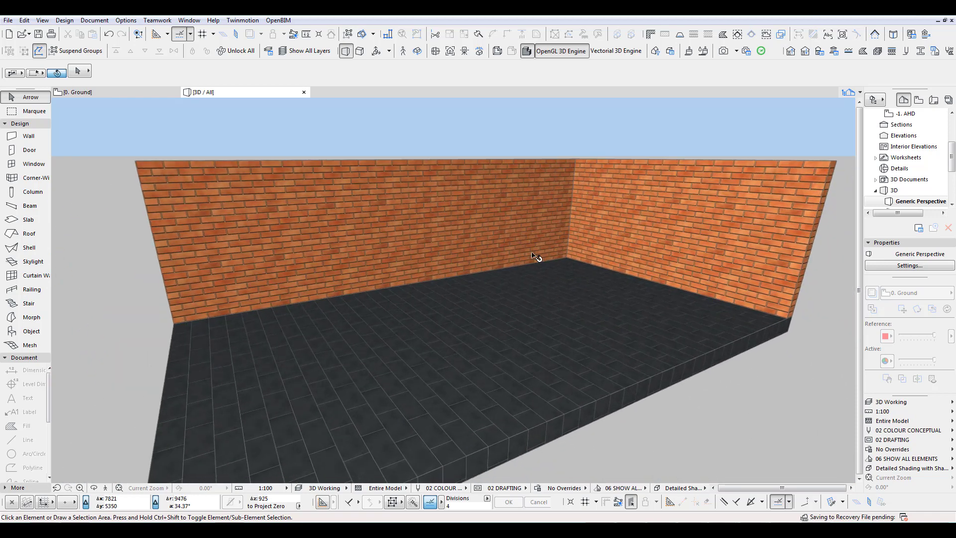
{"action": "left_click", "coordinate": [553, 295]}
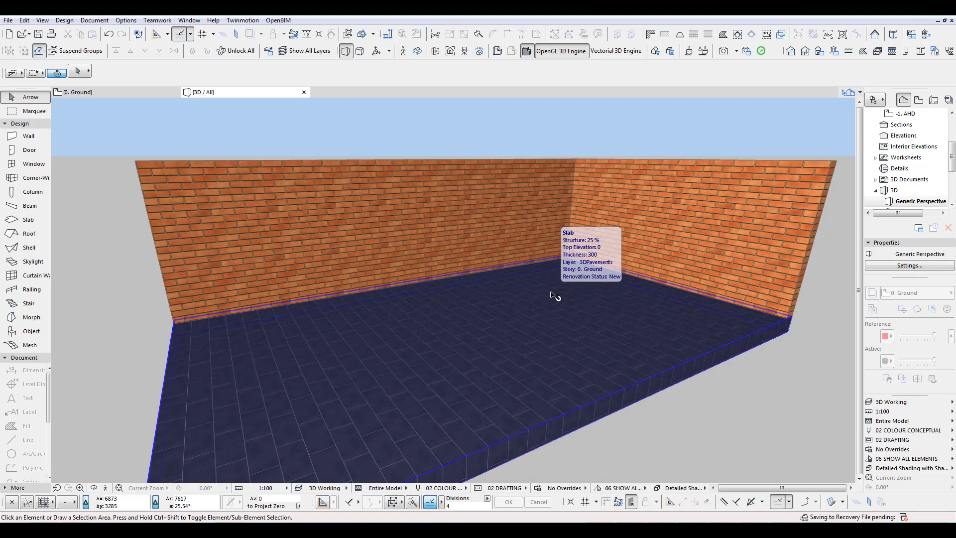